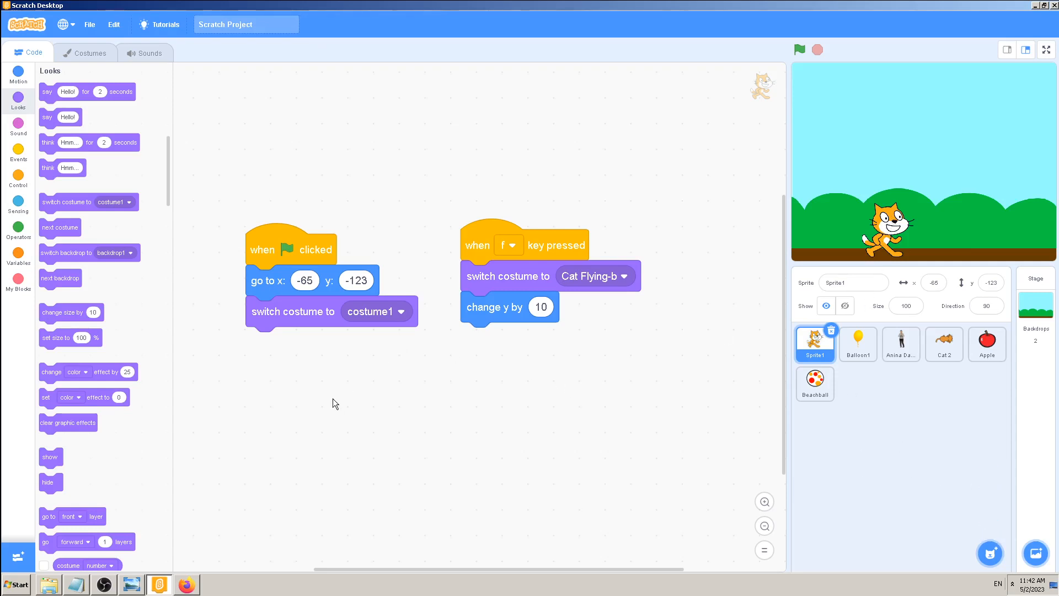
Open Sprite1's costumes and look through the costume library without choosing one
left_click(76, 55)
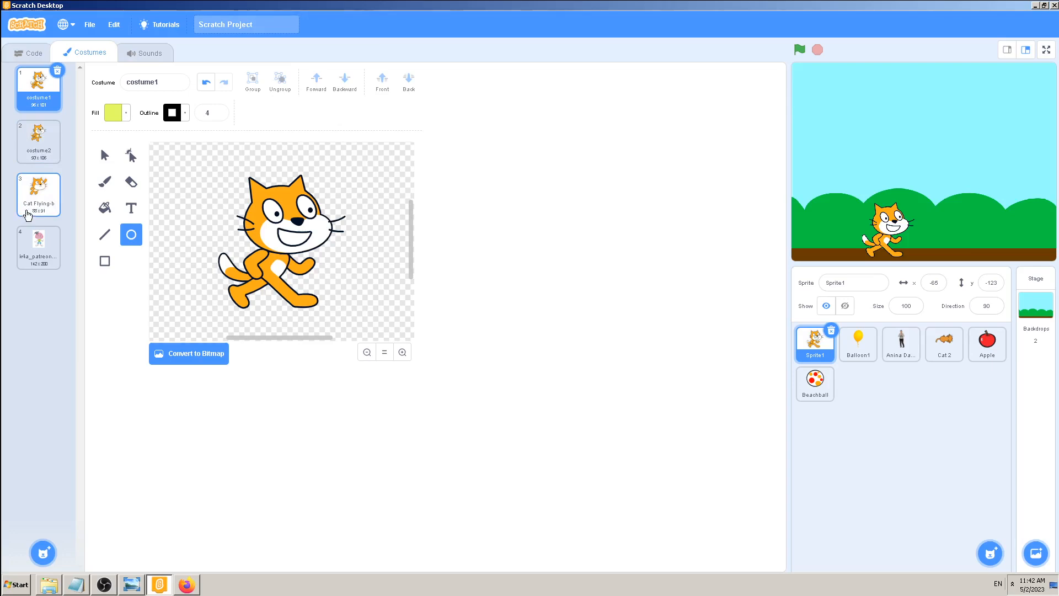
mouse_move(43, 551)
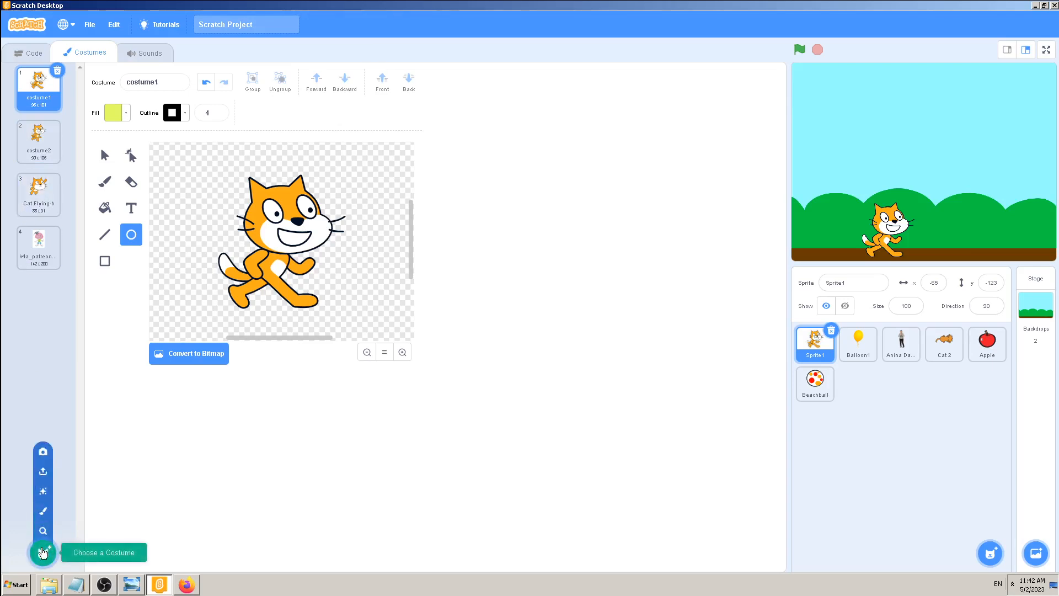
left_click(43, 552)
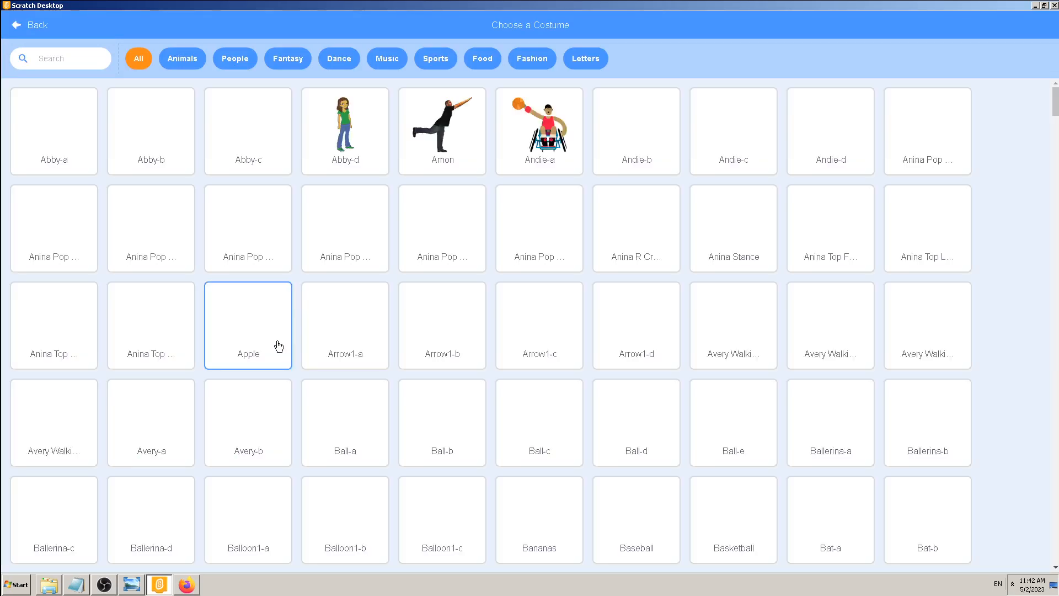
left_click(38, 26)
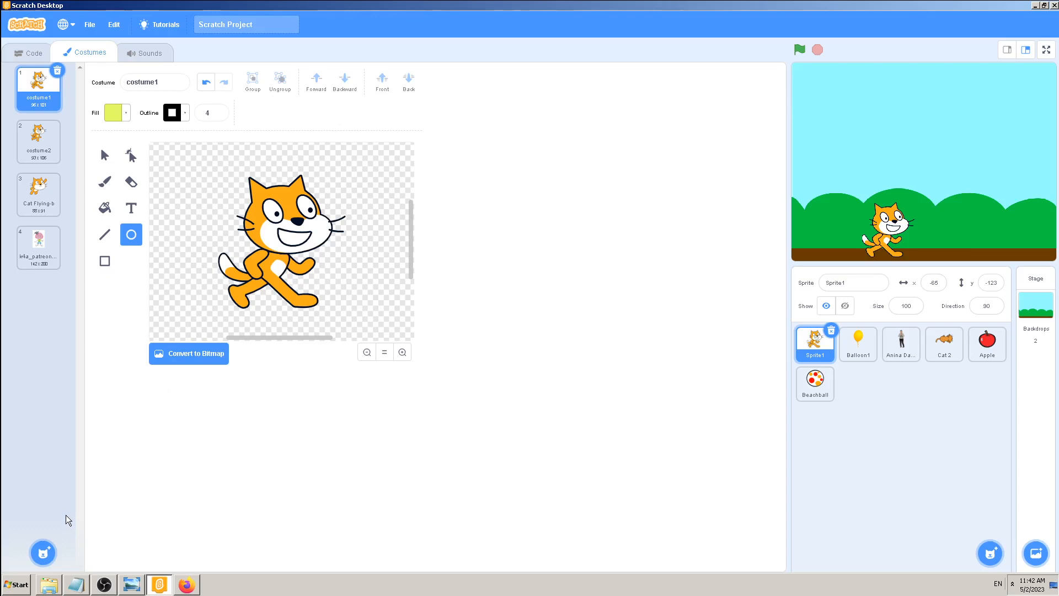
View the brain-character costume and costume1 of Sprite1, and return to the sprite's code
mouse_move(43, 552)
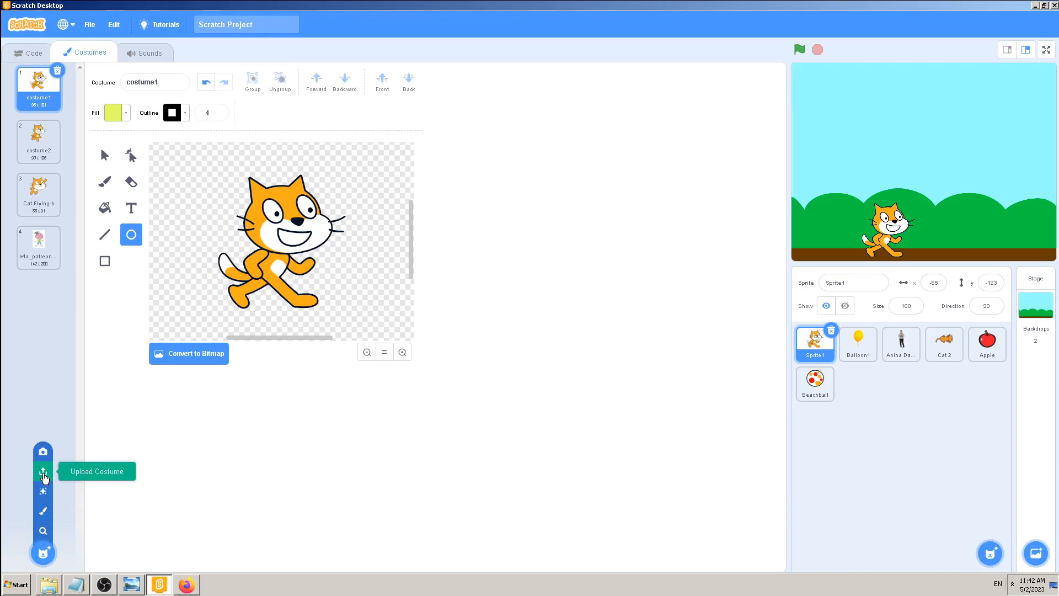
left_click(30, 258)
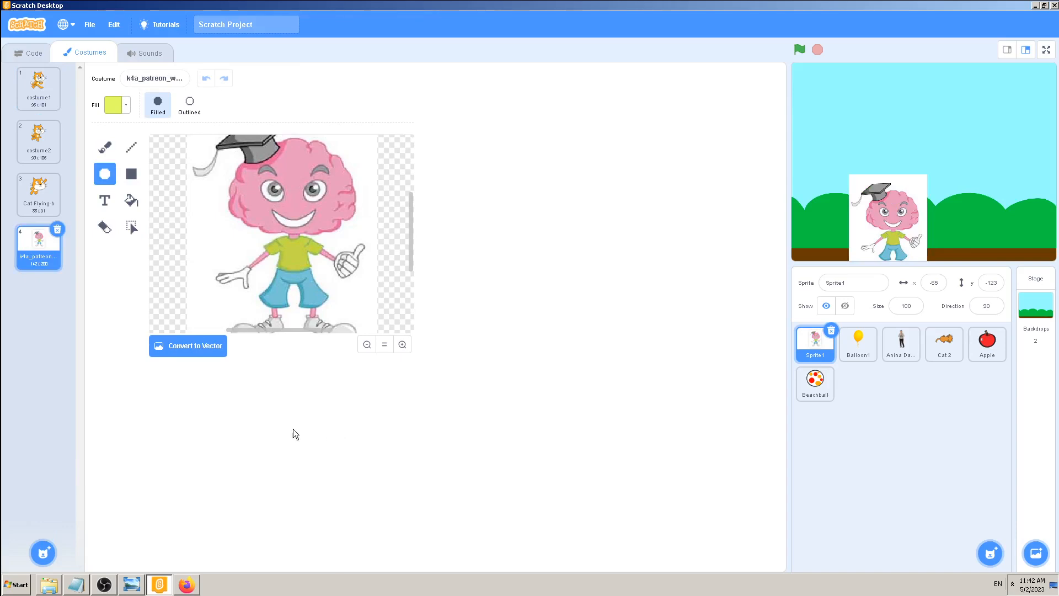
left_click(31, 90)
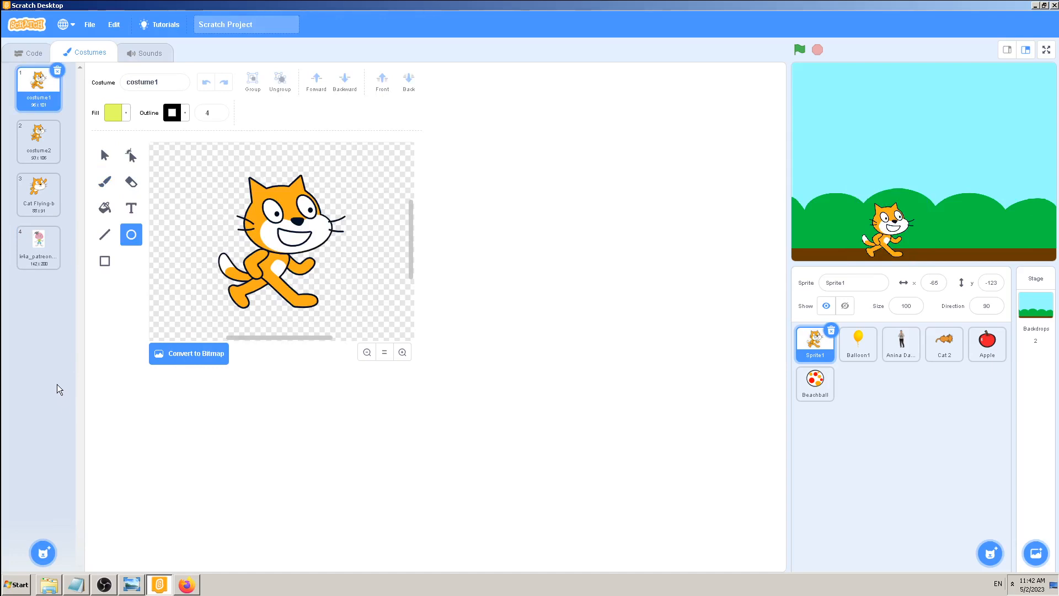
left_click(35, 54)
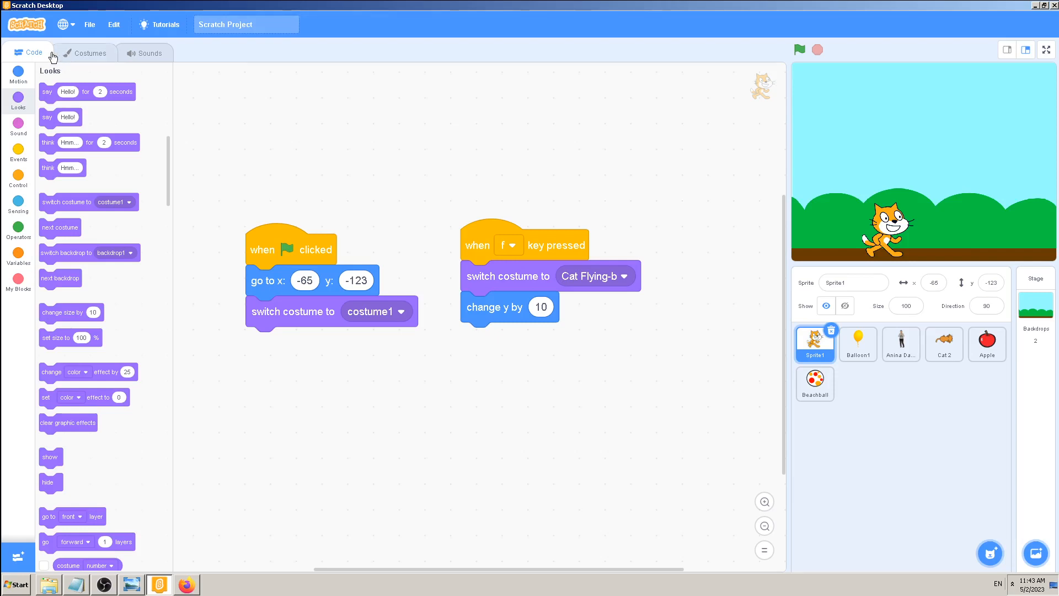
Look at the Animals category of the costume library and the costume upload dialog without adding anything
left_click(78, 55)
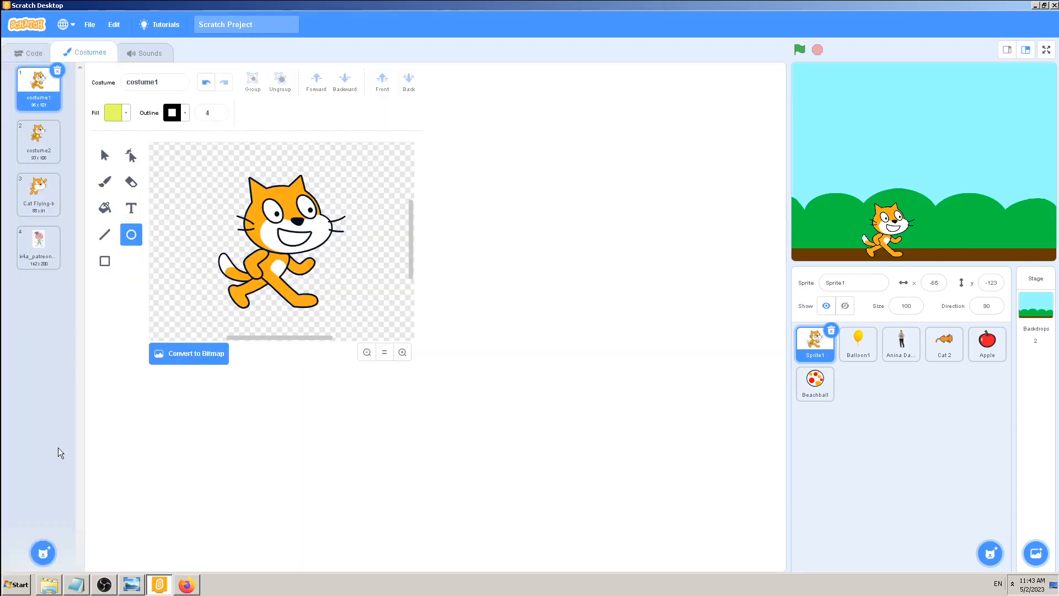
left_click(43, 550)
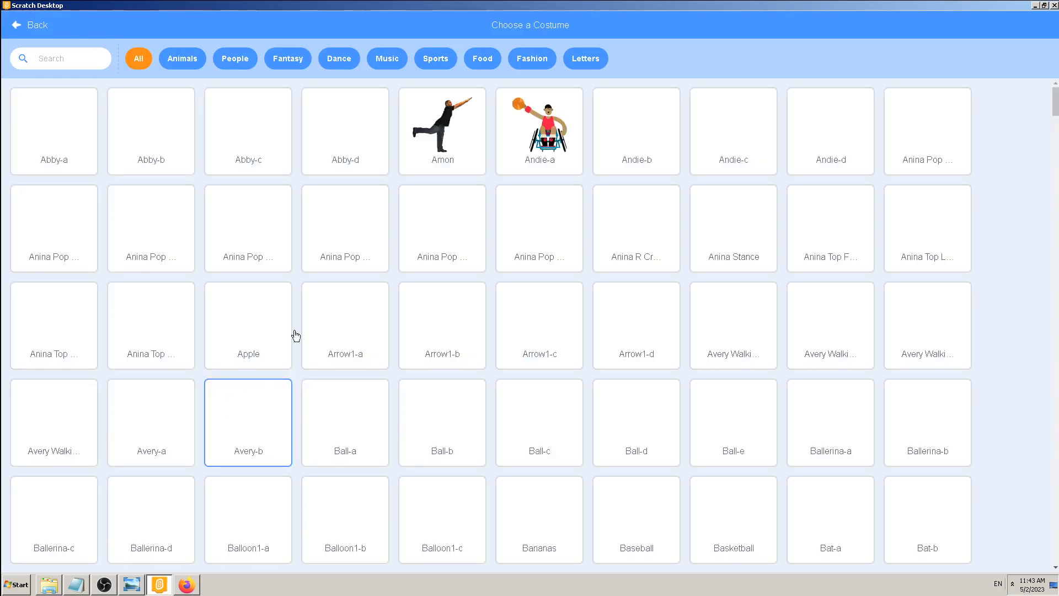
left_click(186, 61)
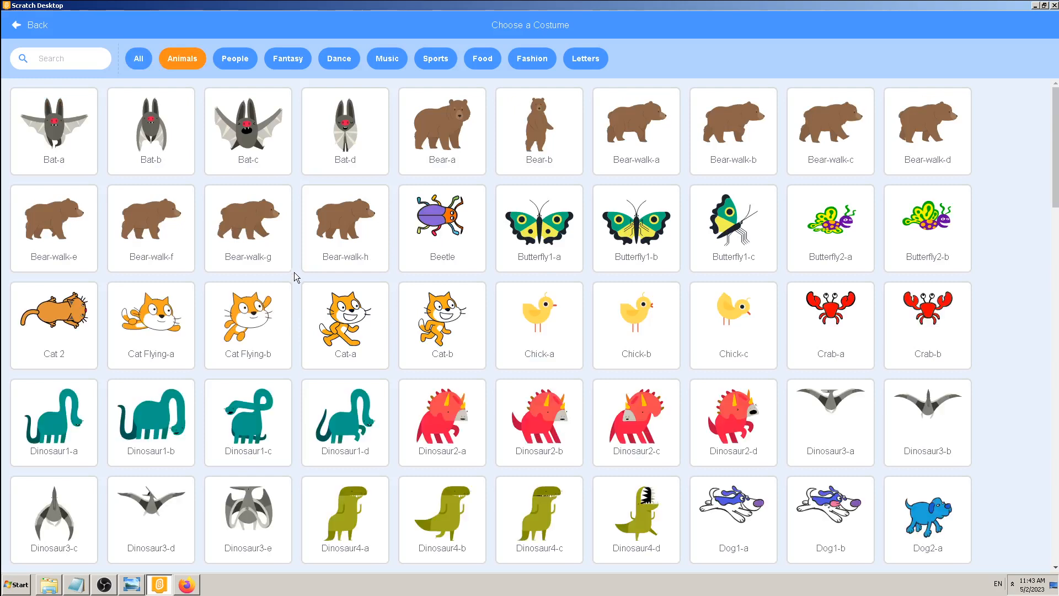
left_click(18, 28)
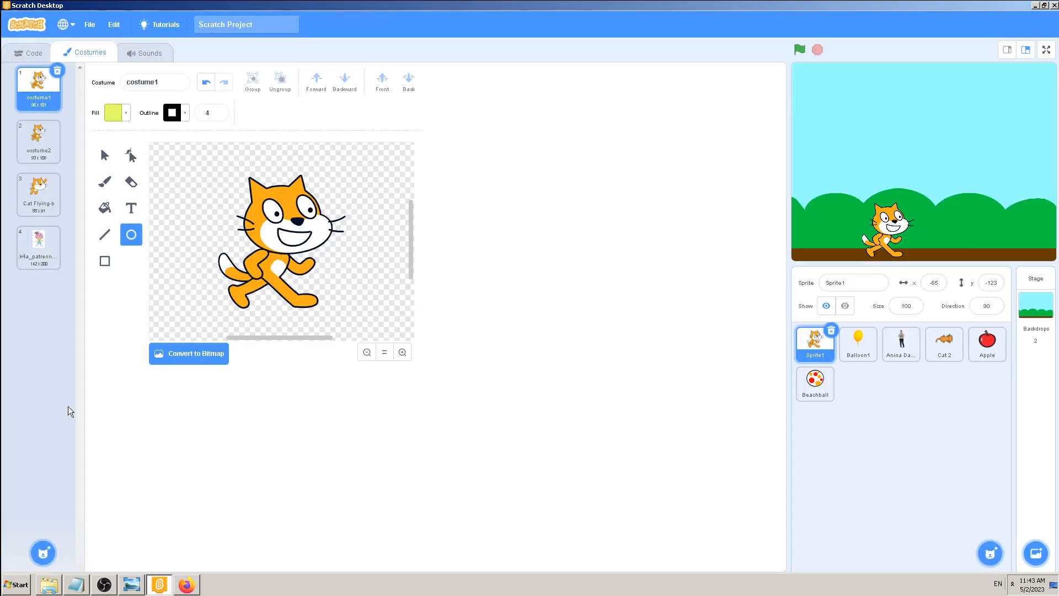
mouse_move(43, 552)
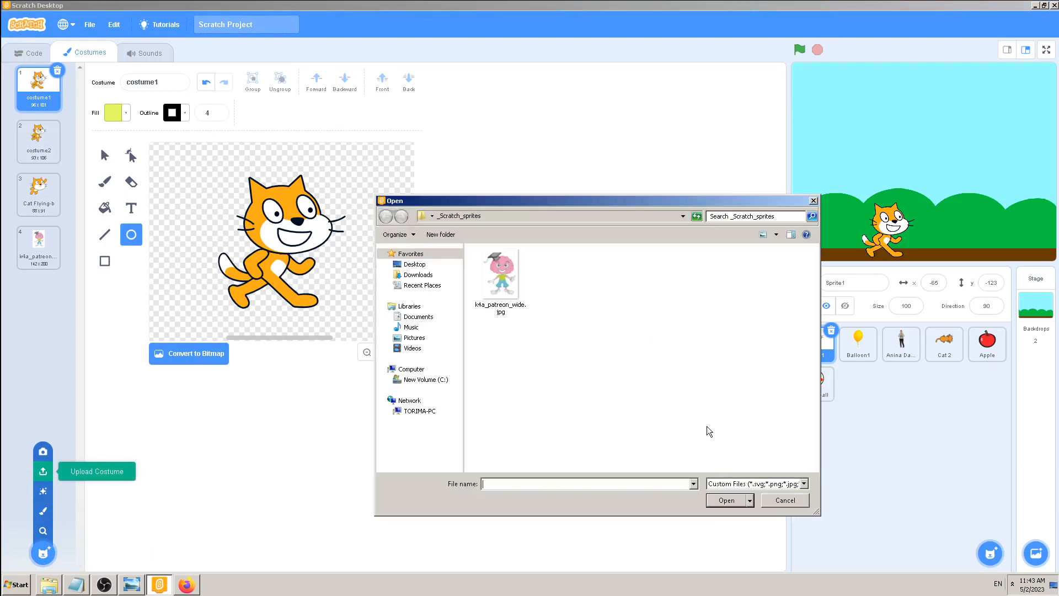
left_click(782, 499)
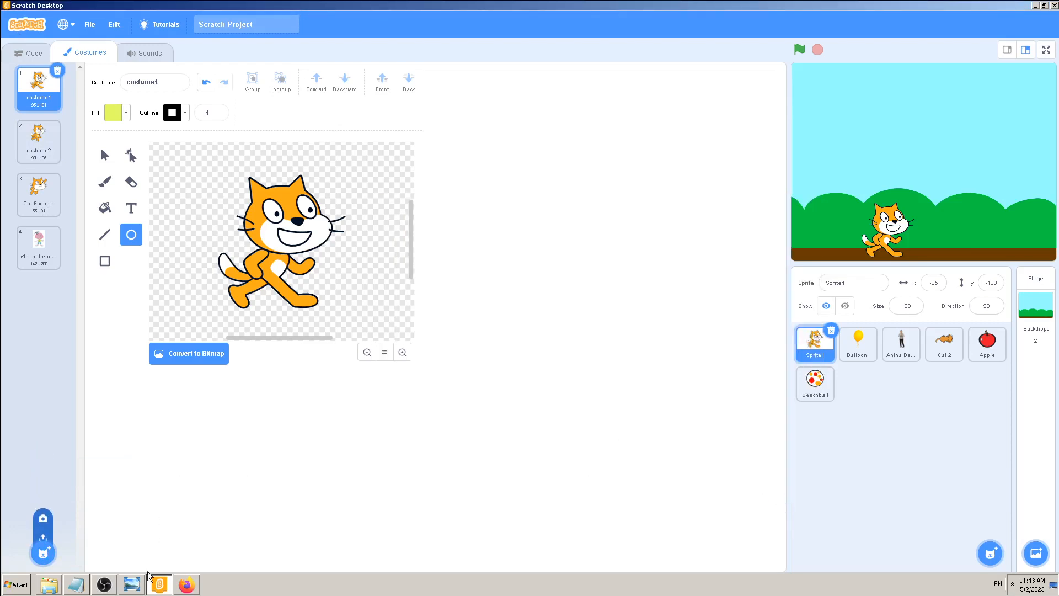
Switch to Windows Photo Viewer to view the paint costume image k4a_275.jpg, and return to Scratch Desktop
left_click(134, 591)
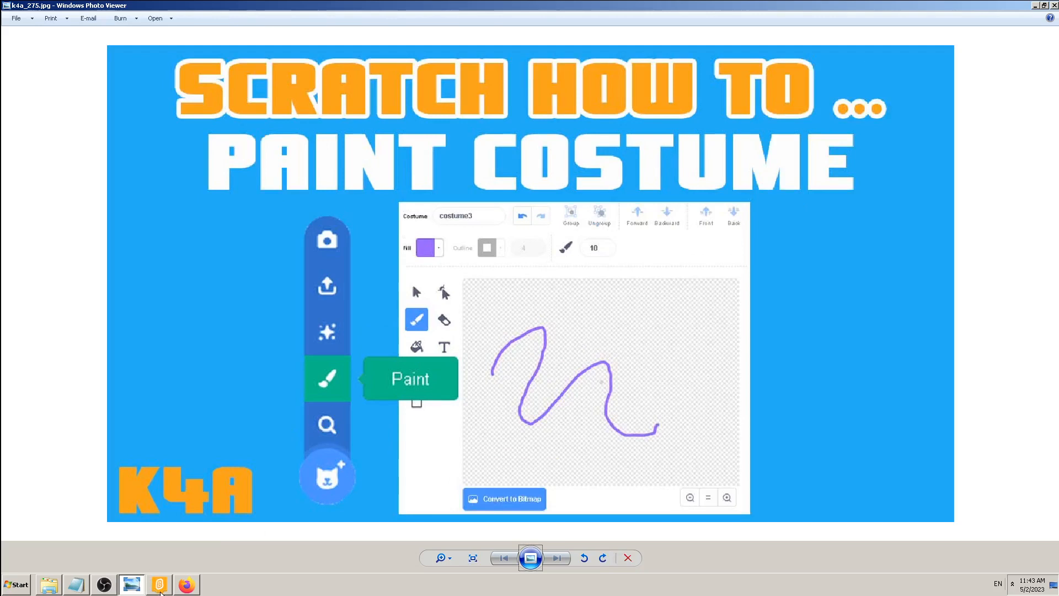
left_click(160, 588)
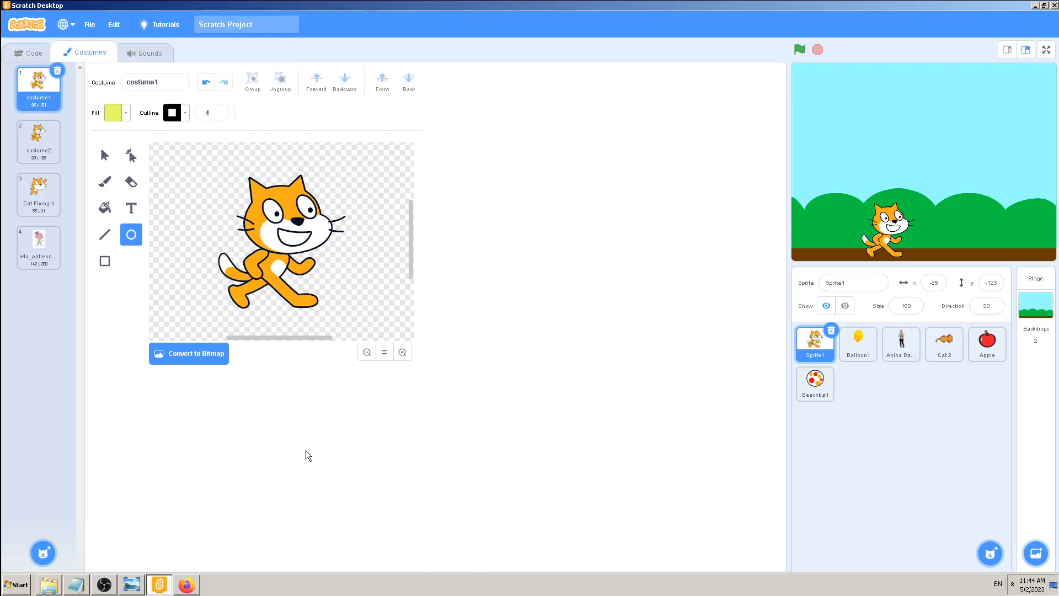
left_click(105, 586)
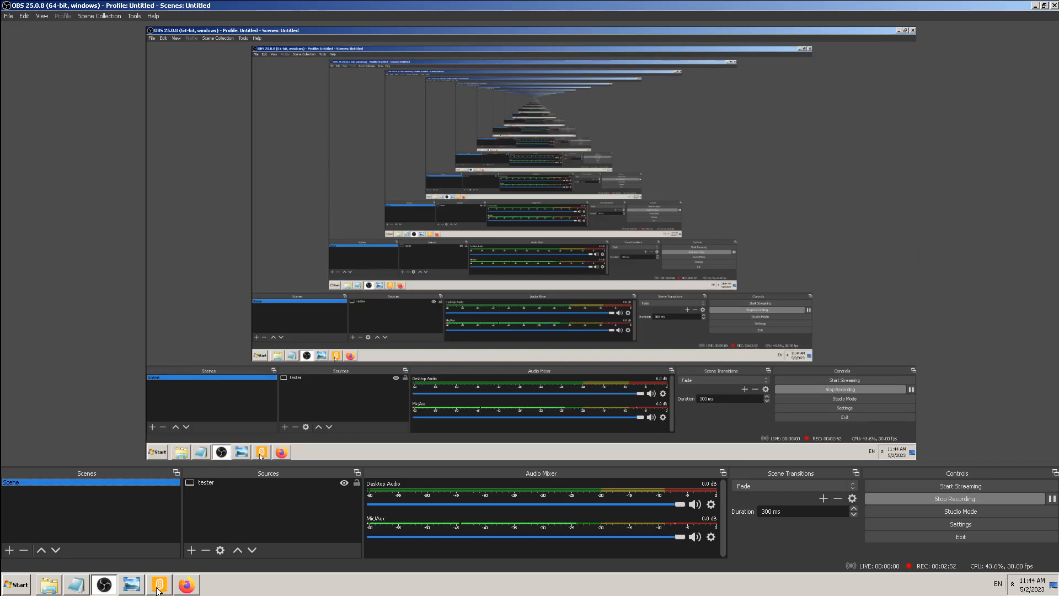
left_click(157, 590)
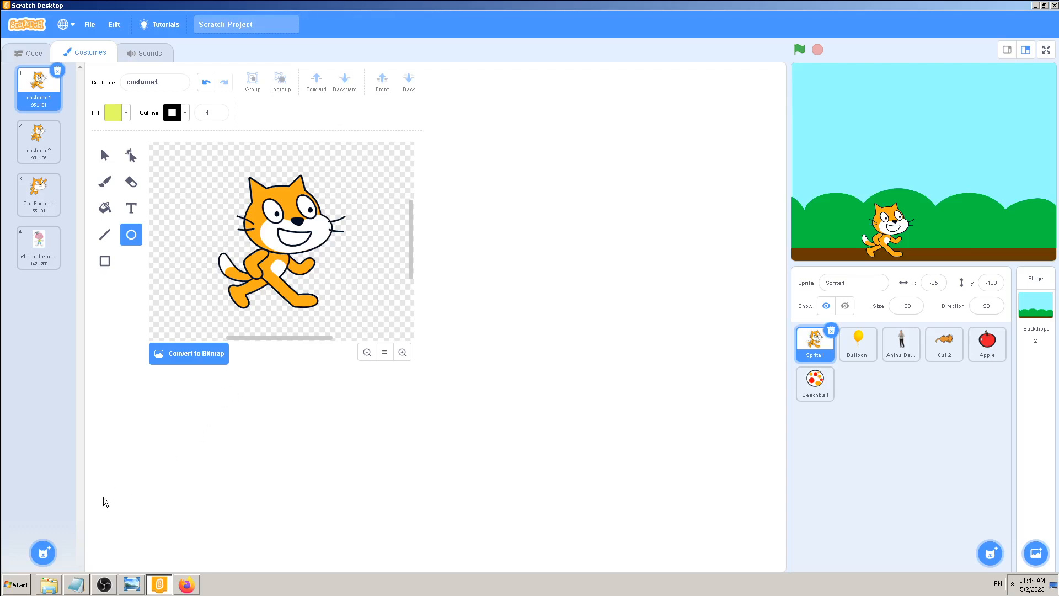
Add a new blank costume to Sprite1 with the Paint option
mouse_move(39, 554)
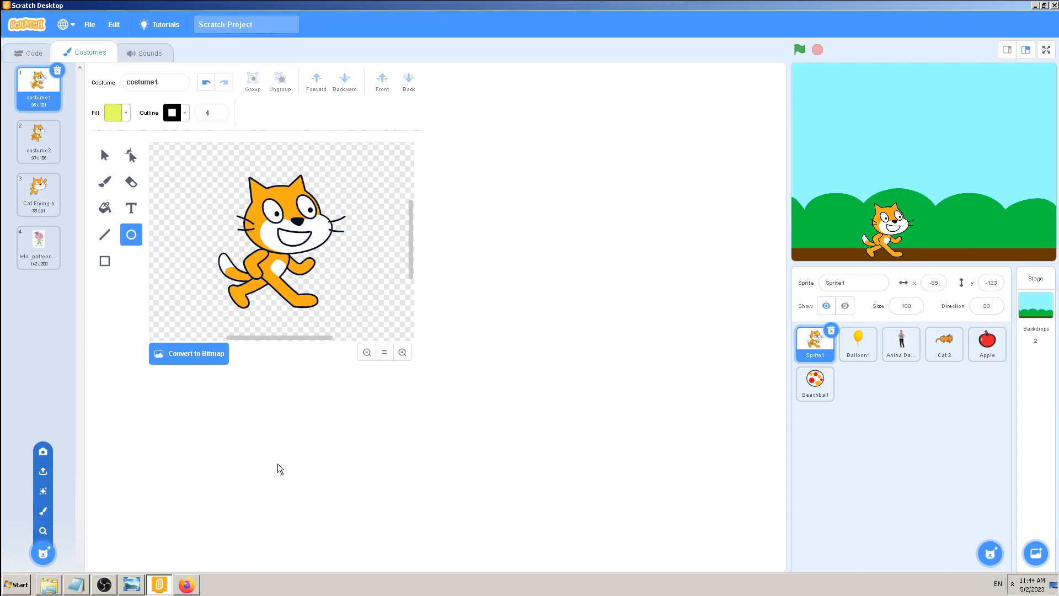
left_click(31, 54)
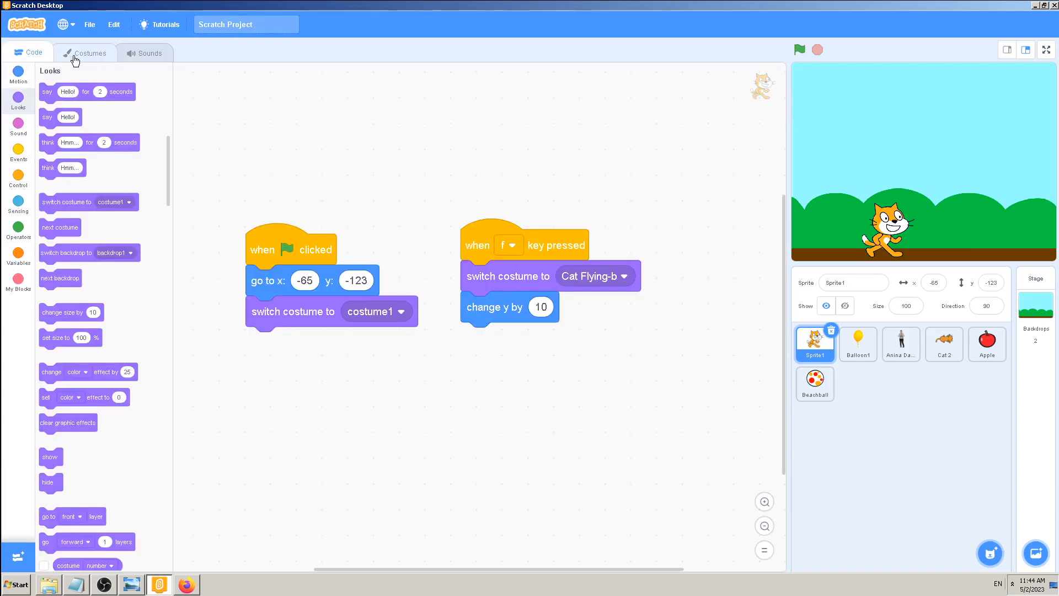
left_click(75, 59)
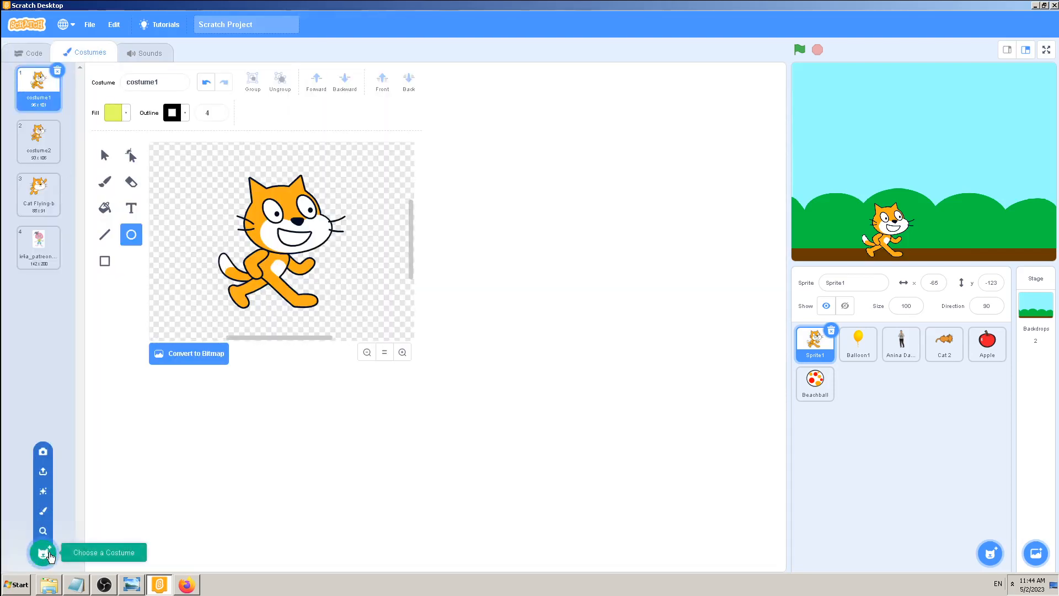
left_click(44, 511)
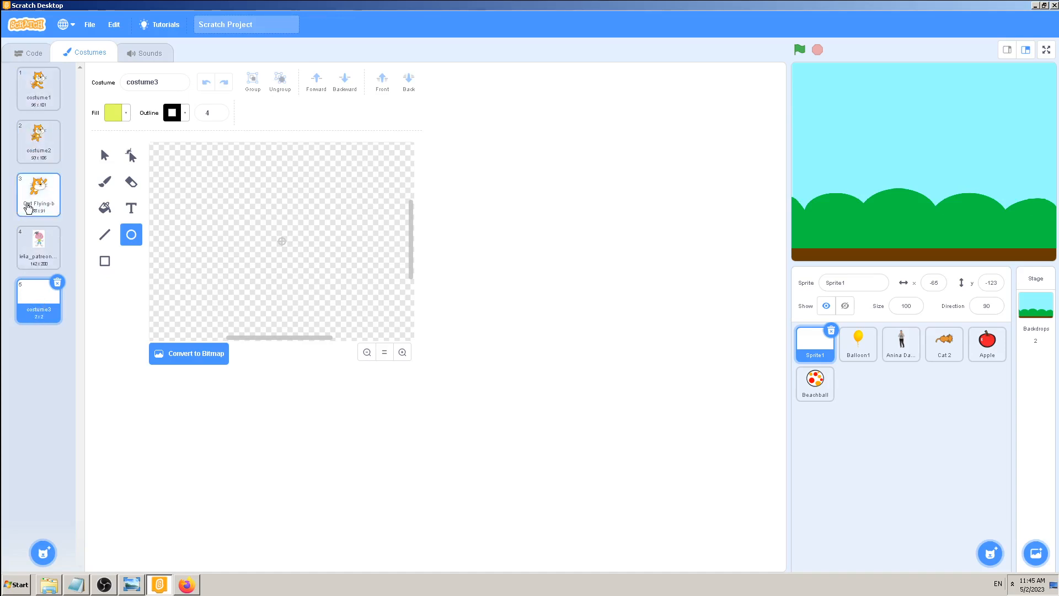
Compare the Cat Flying-b and brain-character costumes with the blank costume3, leaving costume3 selected
left_click(35, 185)
left_click(32, 252)
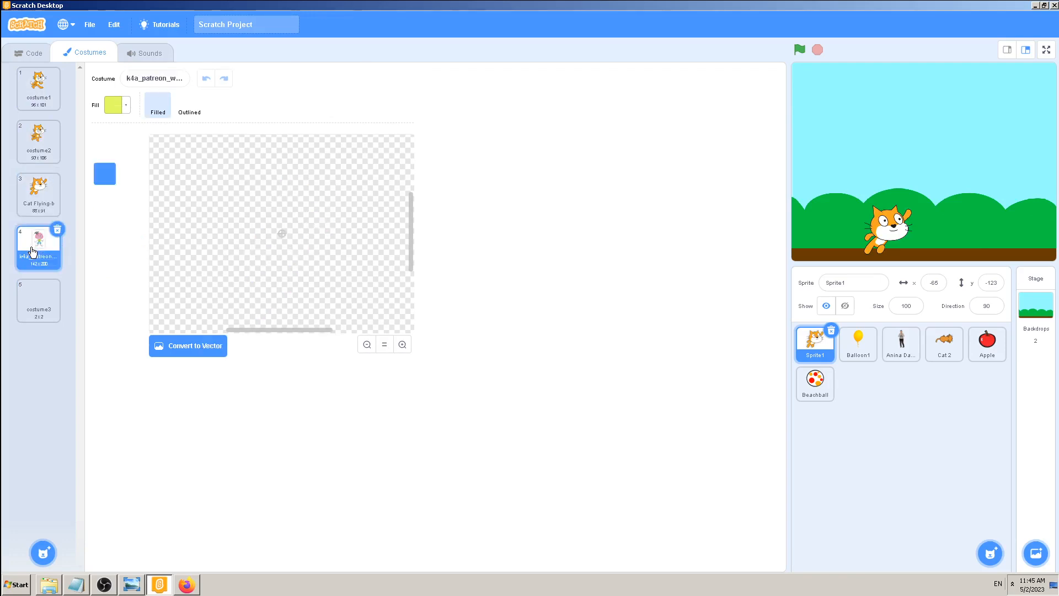
left_click(37, 294)
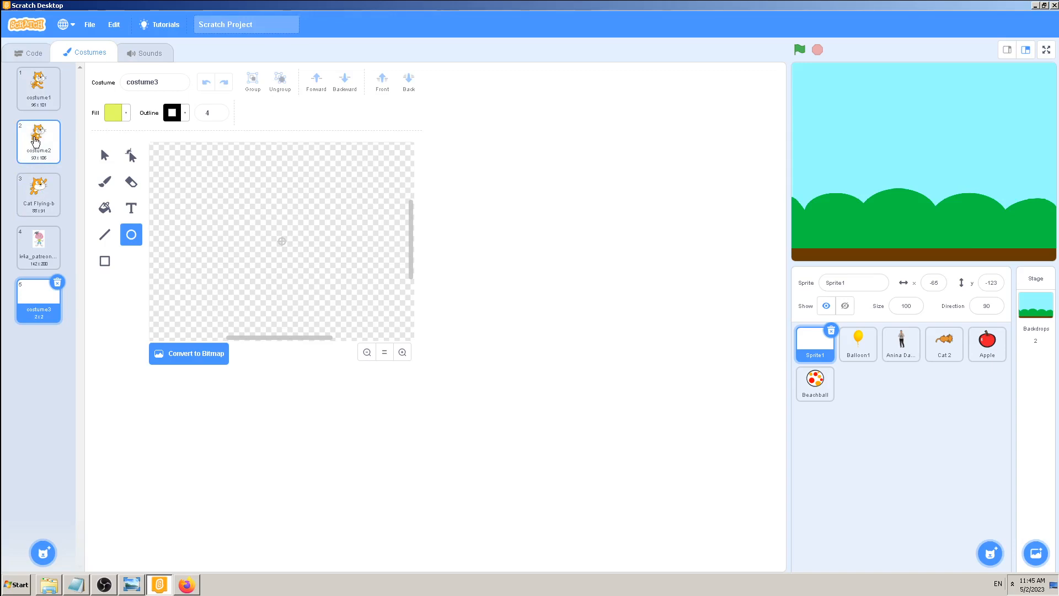
left_click(35, 249)
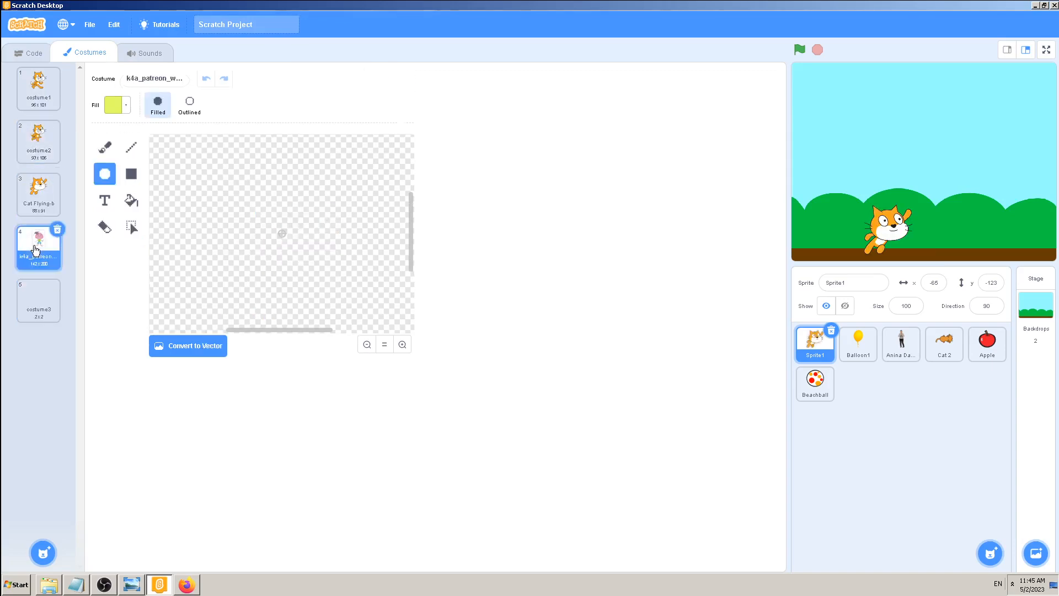
left_click(37, 305)
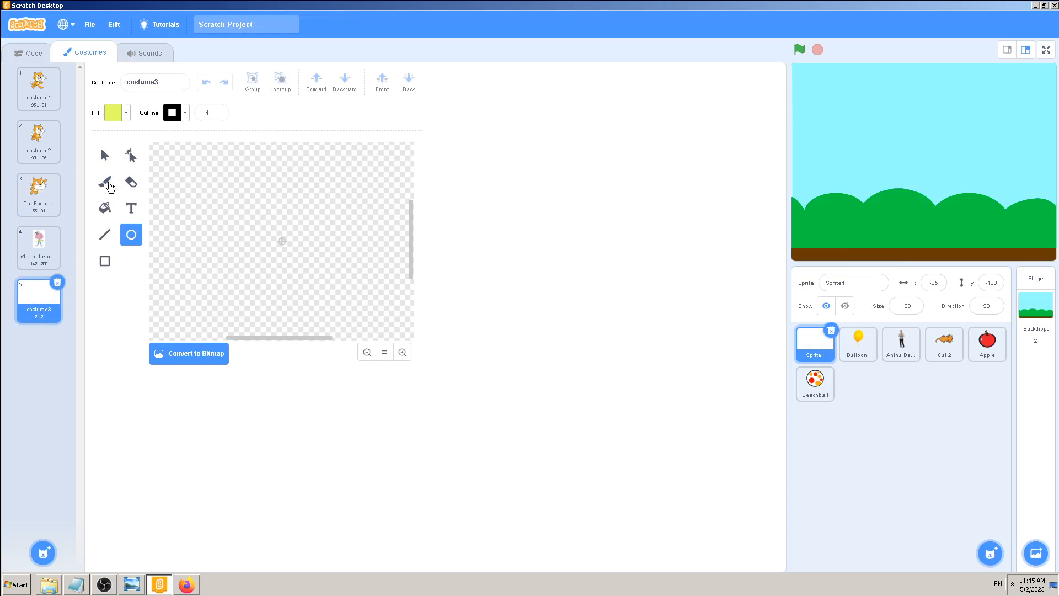
Paint a closed dog outline in costume3 with the Brush in a near-black colour of brightness 16, and fill its interior with the same colour
left_click(106, 184)
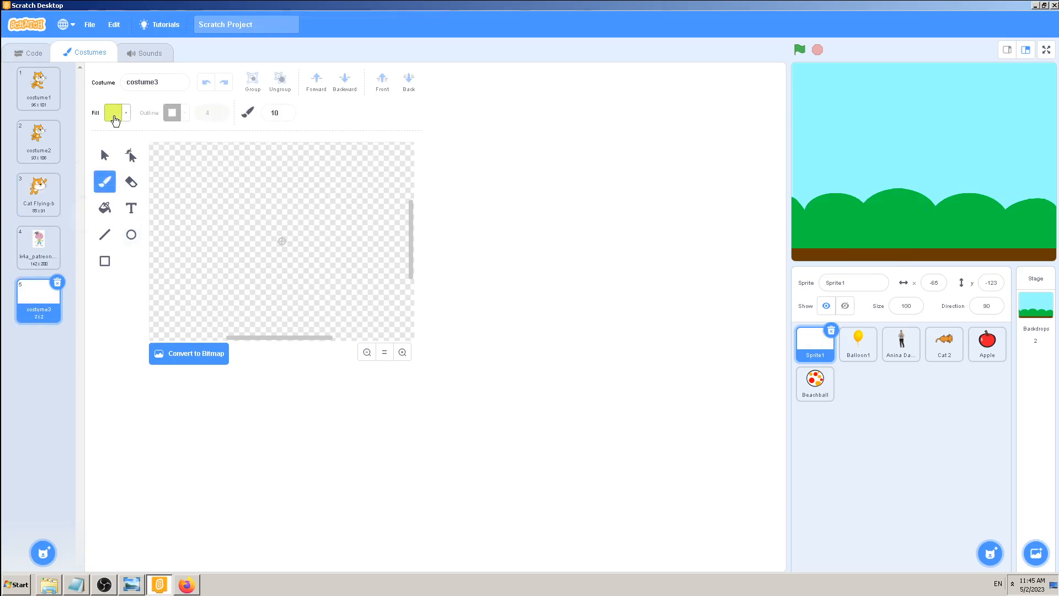
left_click(114, 115)
left_click(85, 222)
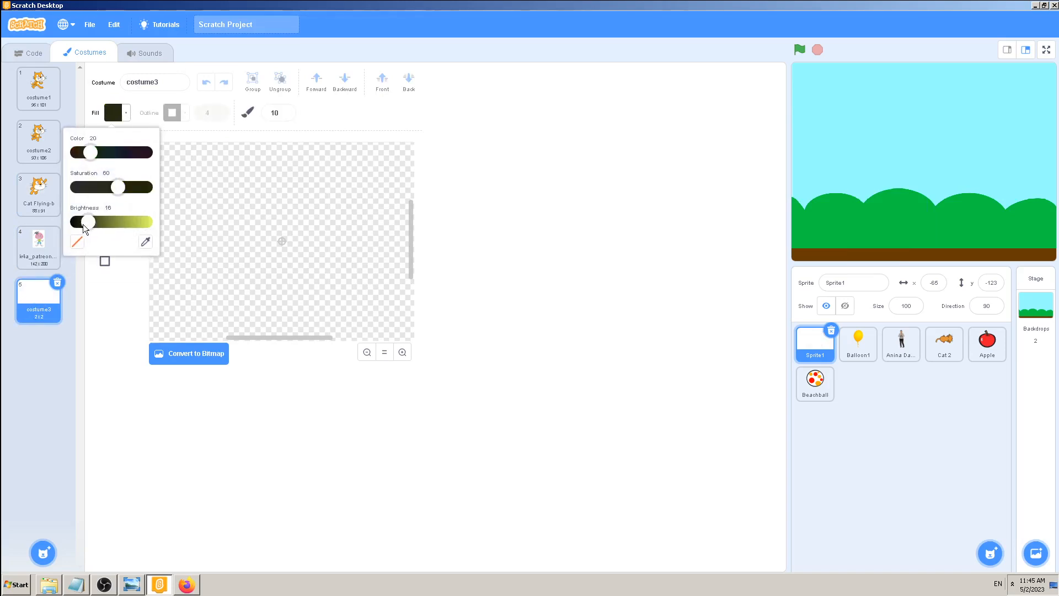
left_click(538, 245)
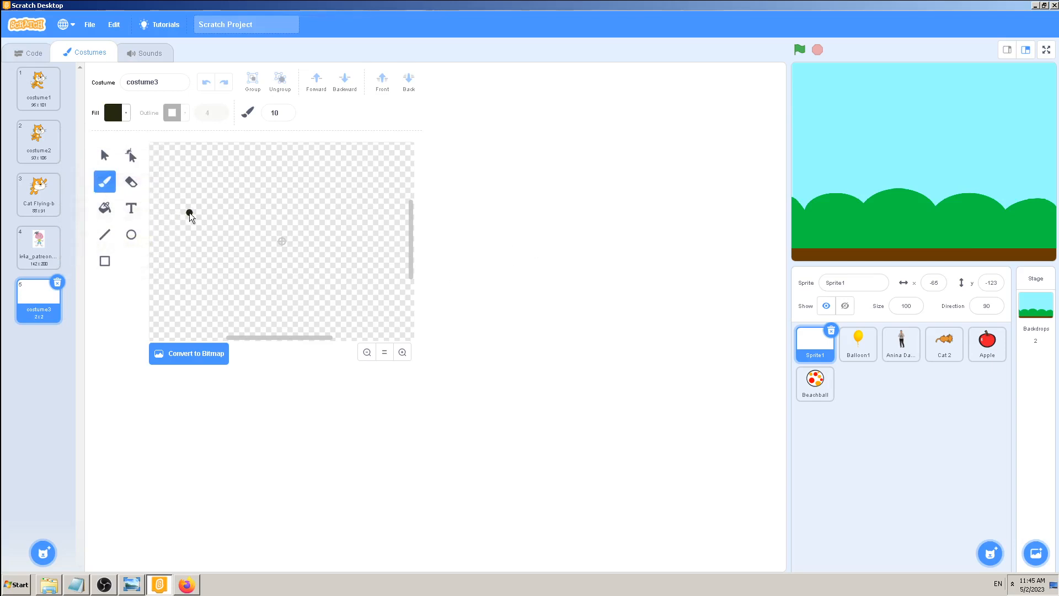
mouse_move(190, 214)
left_mouse_down()
mouse_move(214, 246)
mouse_move(236, 228)
mouse_move(330, 228)
left_mouse_up()
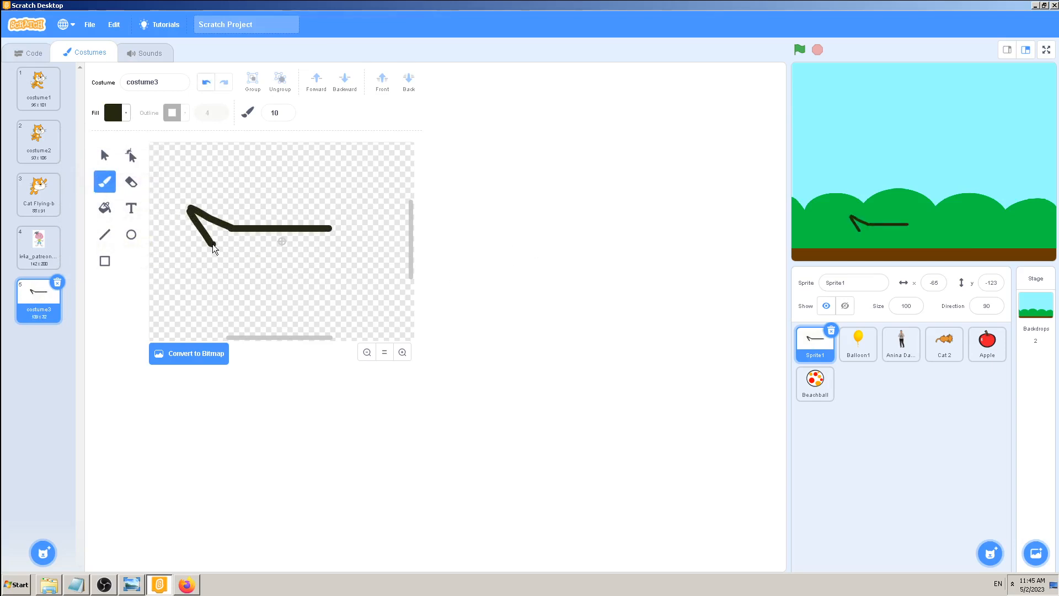
mouse_move(212, 243)
left_mouse_down()
mouse_move(221, 303)
mouse_move(252, 285)
mouse_move(349, 306)
mouse_move(334, 281)
mouse_move(333, 178)
mouse_move(356, 208)
mouse_move(401, 223)
mouse_move(402, 273)
mouse_move(338, 251)
left_mouse_up()
left_click(335, 225)
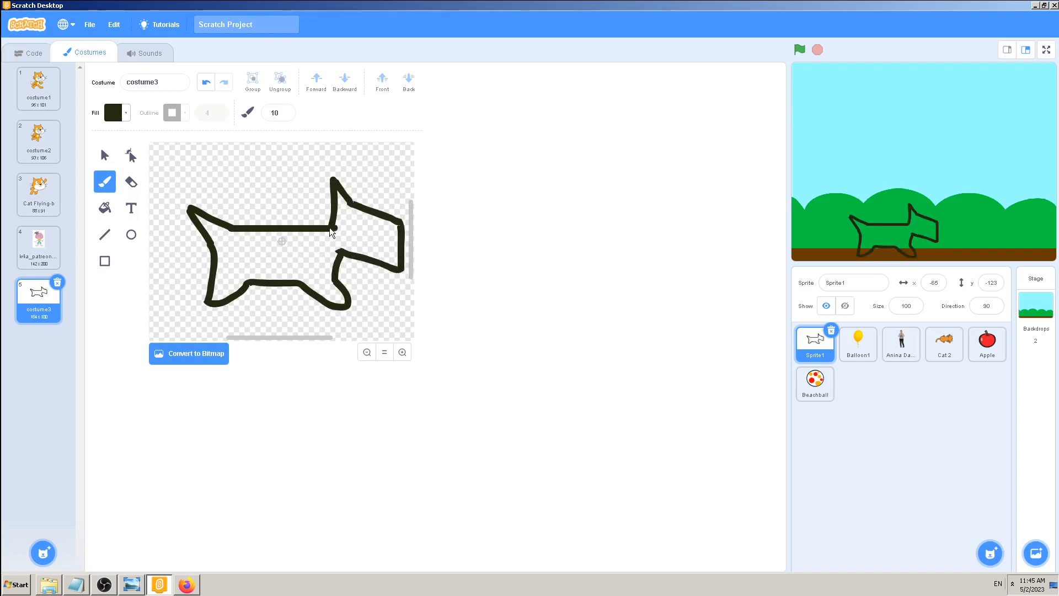
left_click(105, 208)
left_click(257, 261)
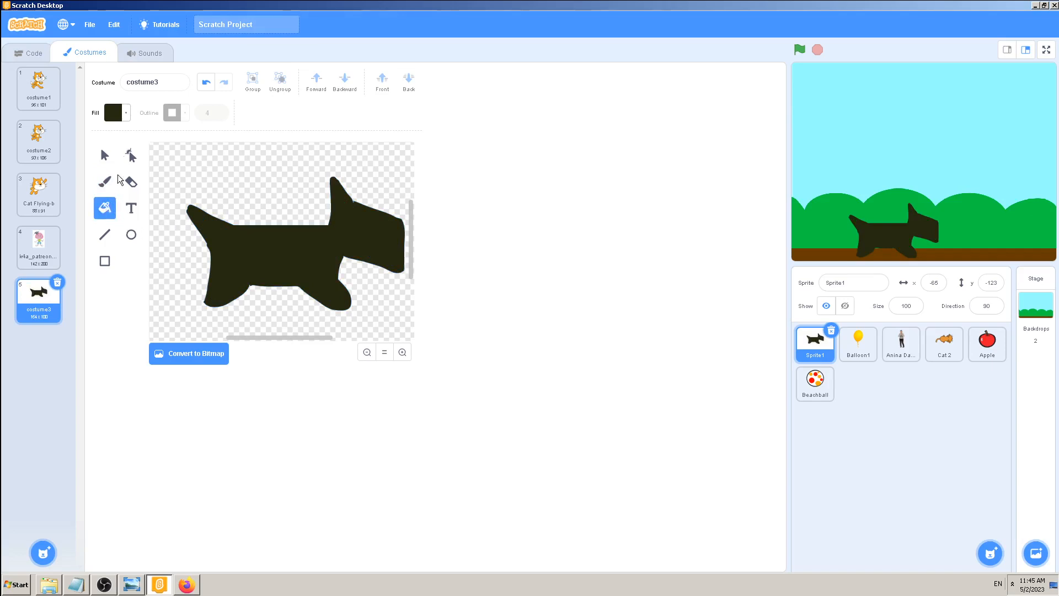
Set the fill colour to a light grey with saturation 6 and brightness 76
left_click(111, 115)
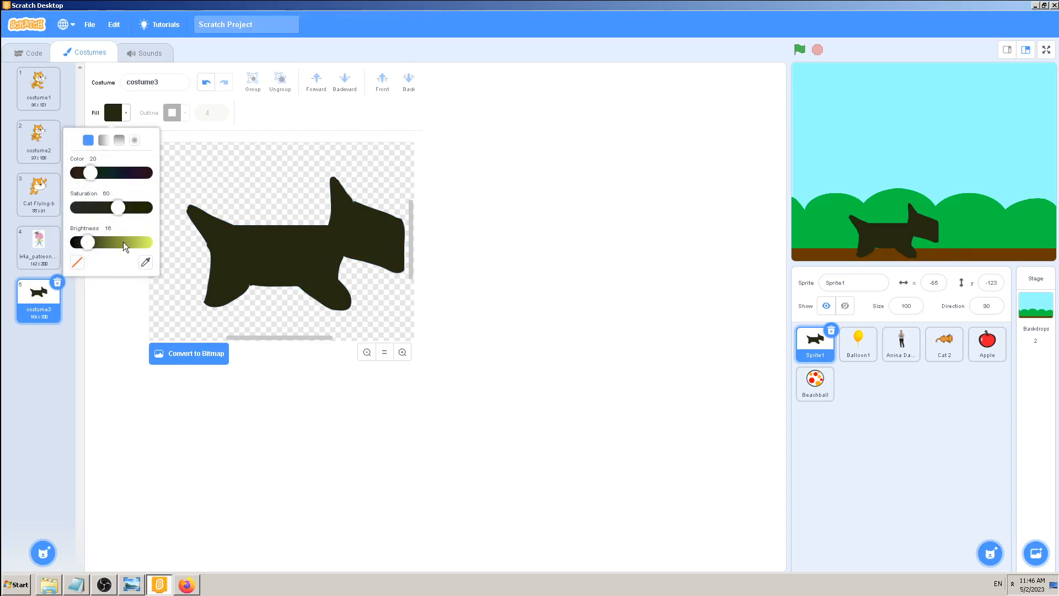
left_click_drag(125, 245, 134, 246)
left_click(76, 209)
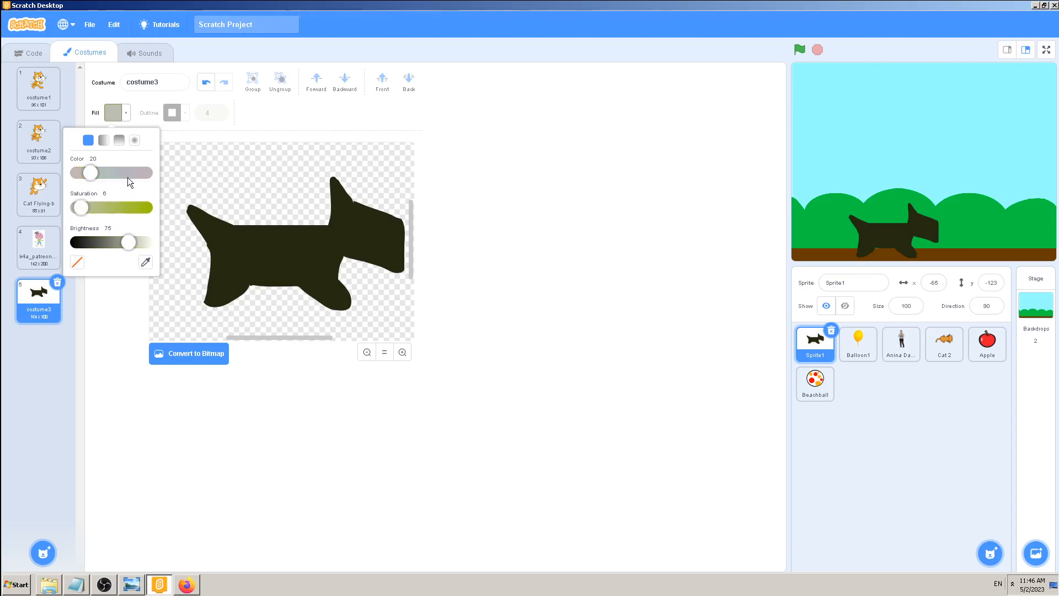
left_click(533, 242)
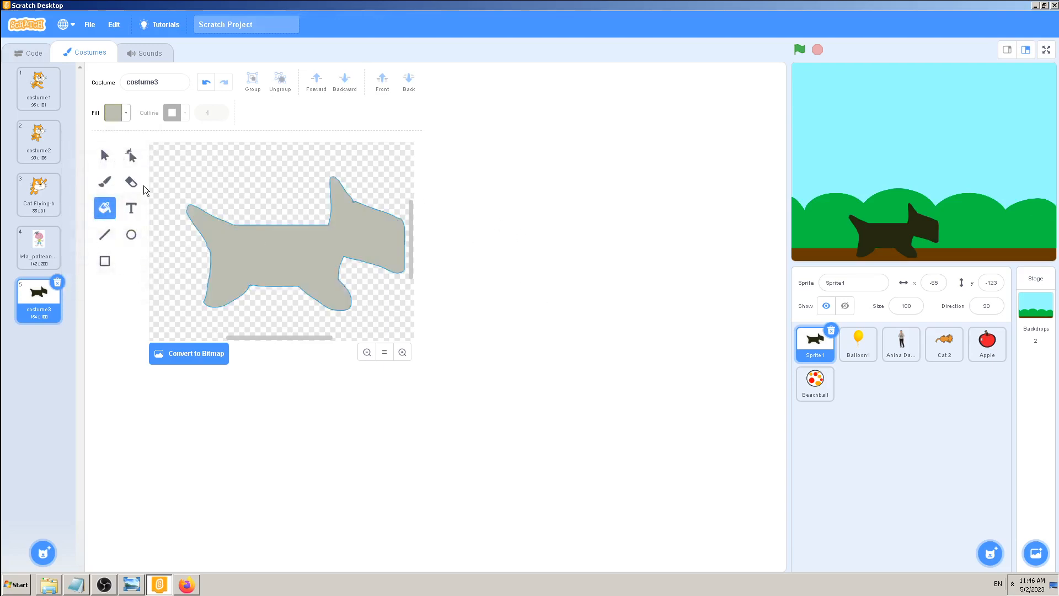
Paint a light grey eye and three teeth on the dog's head with the size 10 Brush, and add a near-black pupil of brightness 9
left_click(106, 183)
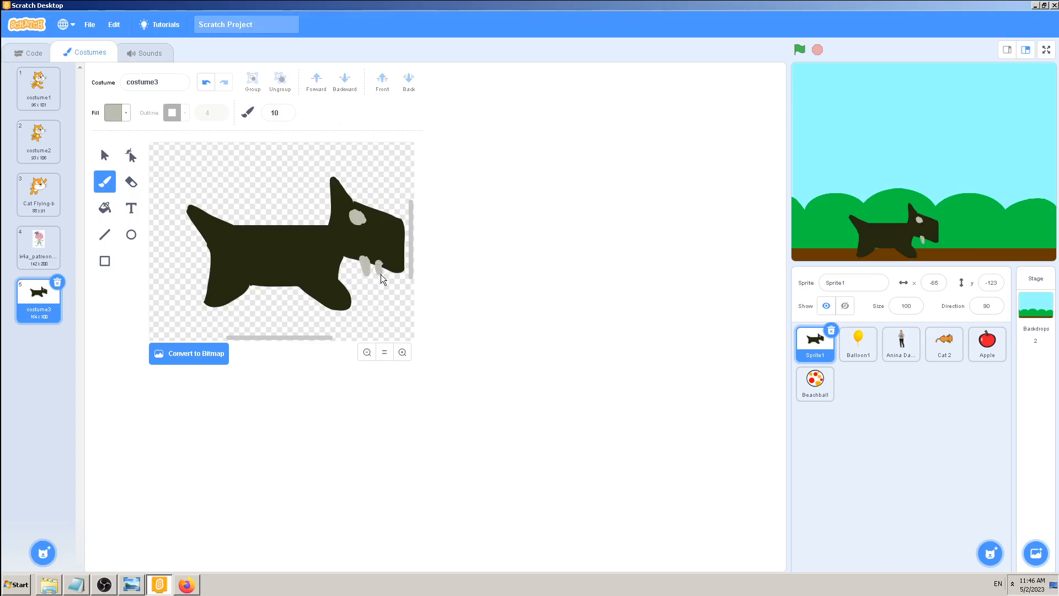
mouse_move(381, 274)
left_mouse_down()
mouse_move(382, 263)
mouse_move(392, 278)
left_mouse_up()
left_click(113, 116)
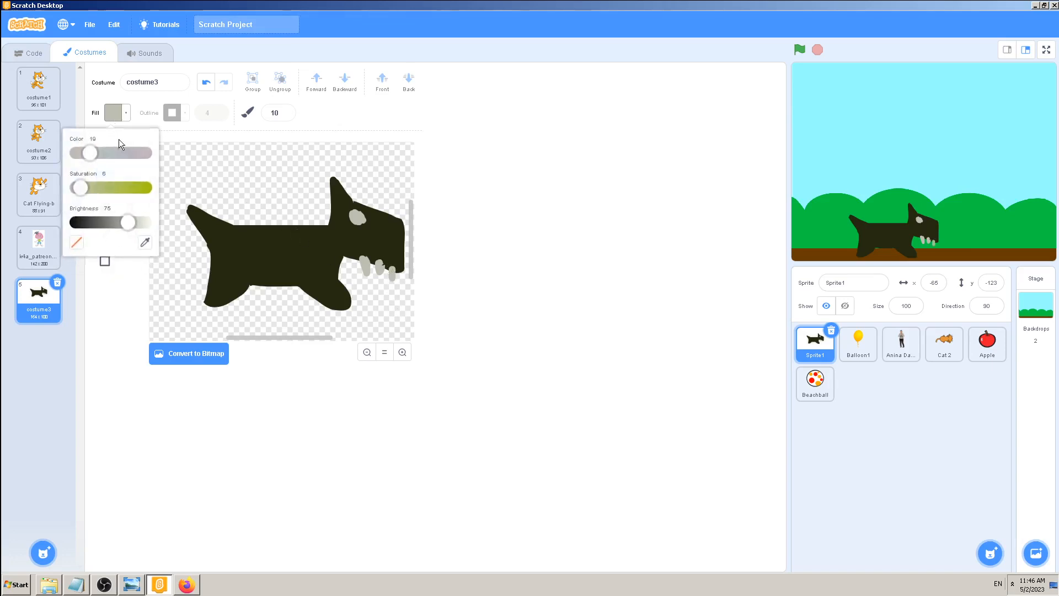
left_click(78, 223)
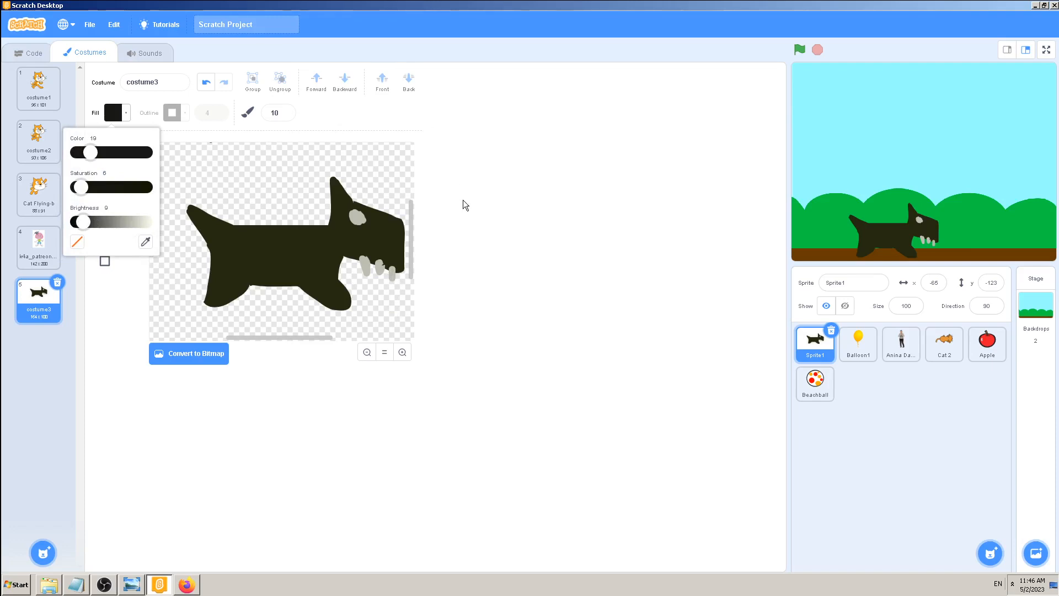
left_click(360, 218)
left_click(359, 218)
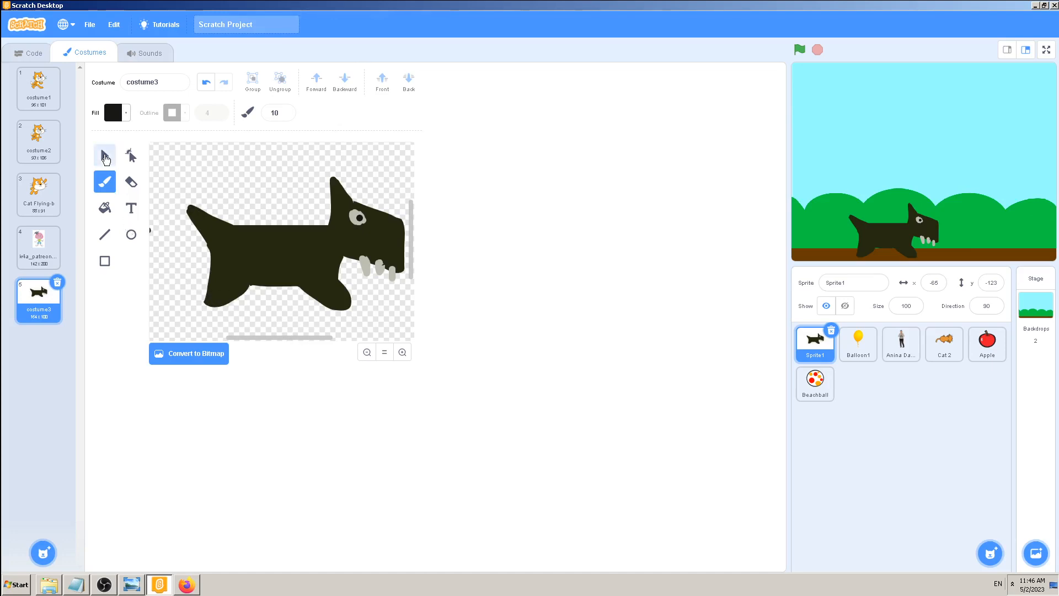
Try moving the dog's body shape separately from its eye and teeth, and undo the move
left_click(105, 154)
mouse_move(281, 259)
left_mouse_down()
mouse_move(266, 259)
mouse_move(283, 253)
mouse_move(278, 263)
left_mouse_up()
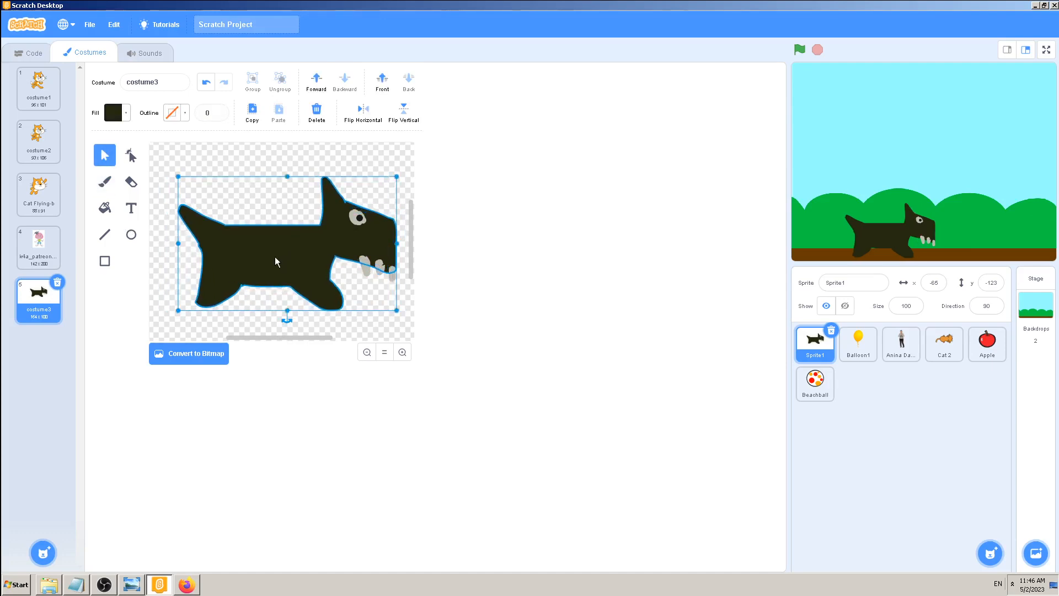
key("ctrl+z")
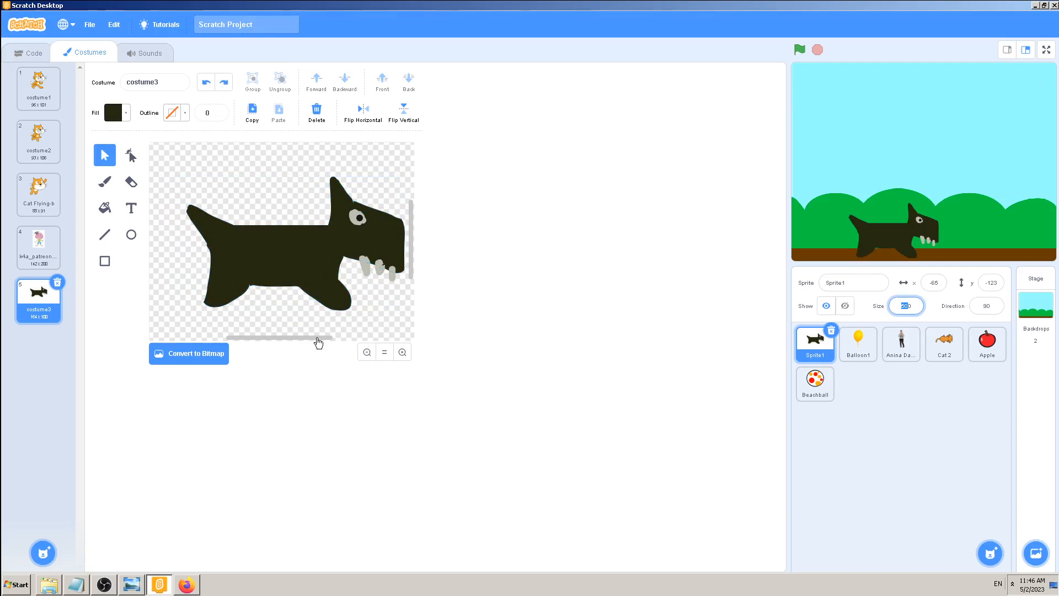
Try Sprite1 at an enlarged size of 441, undo the pupil stroke, and restore the sprite size to 100
left_click_drag(319, 342, 327, 343)
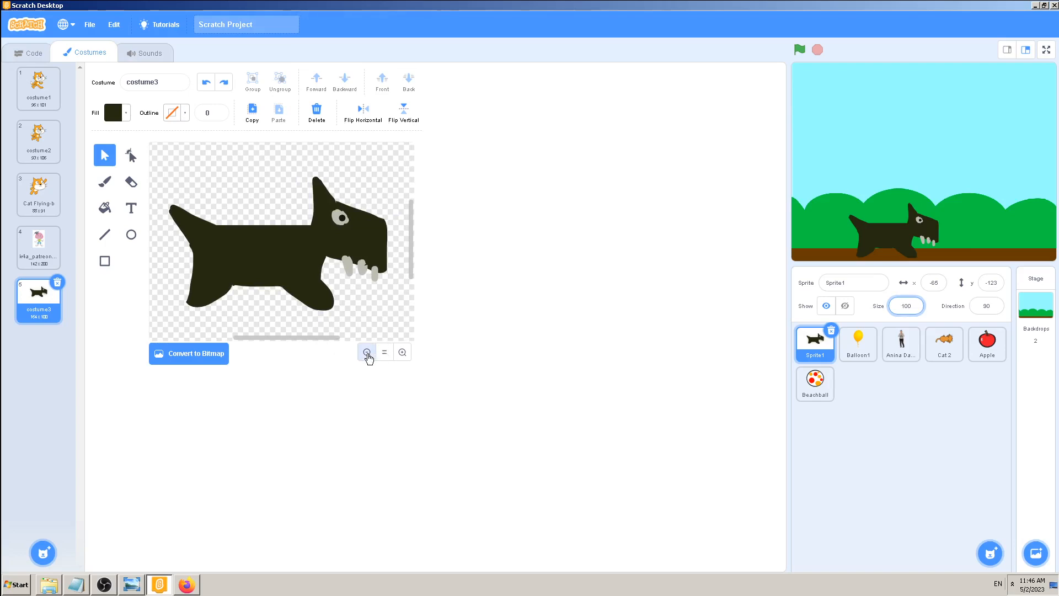
left_click(367, 354)
left_click(385, 355)
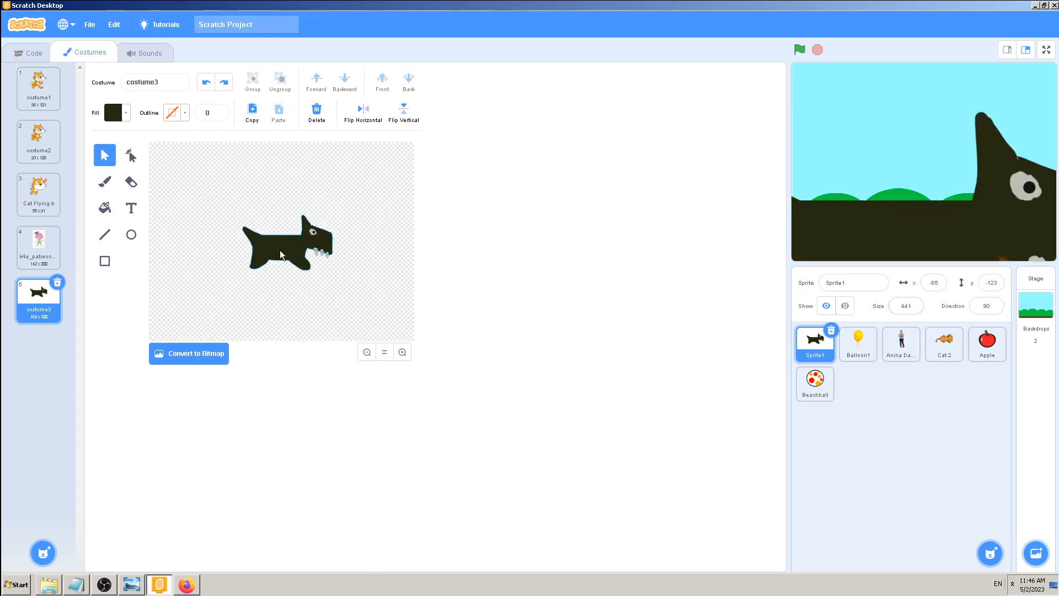
key("ctrl+z")
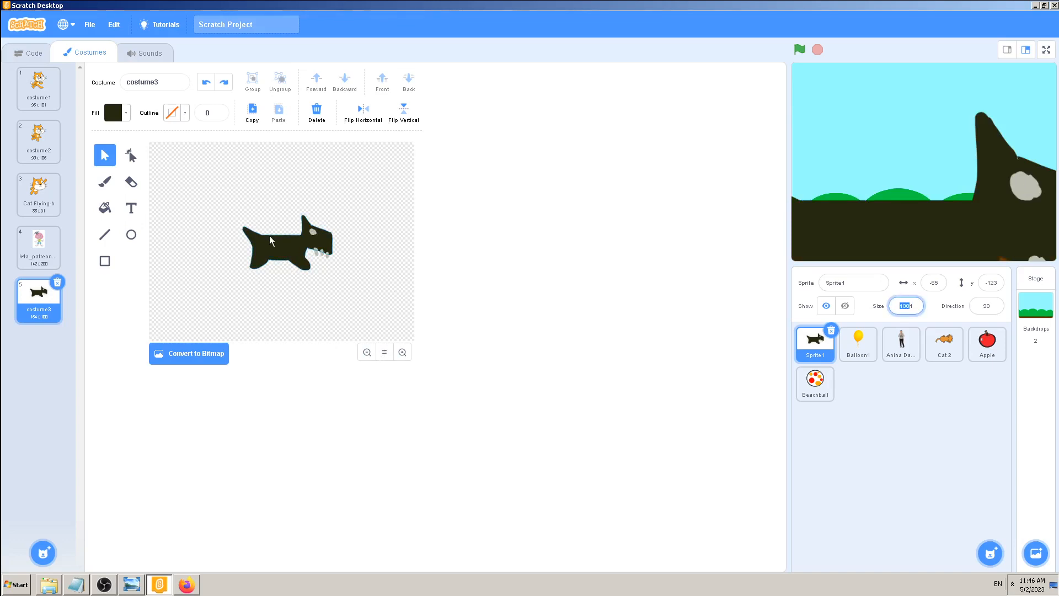
type("501")
left_click(401, 353)
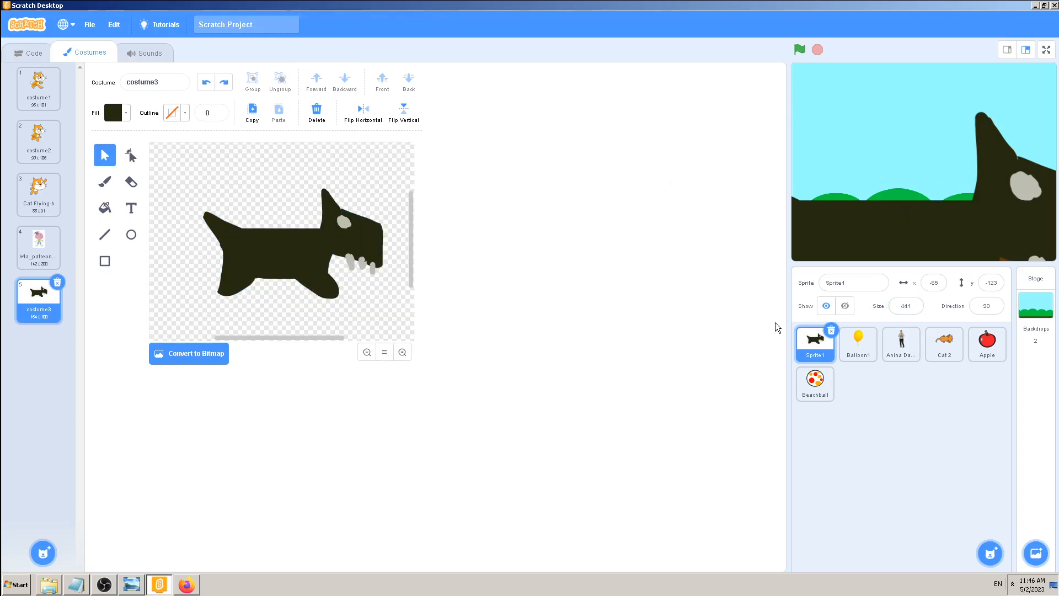
left_click(914, 307)
key("Return")
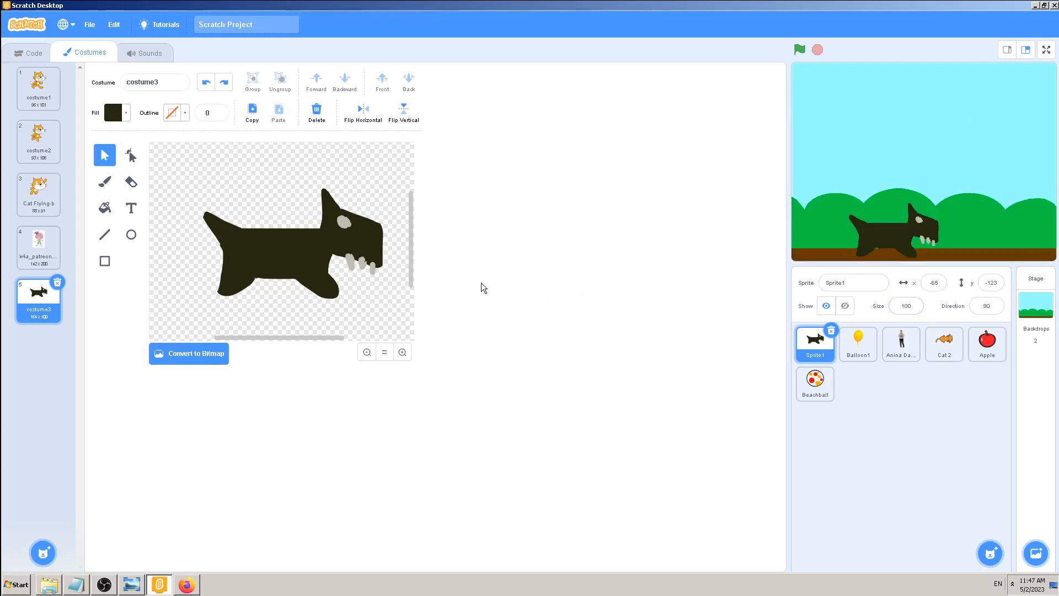
Repaint the dark pupil in the dog's eye with the Brush, and switch Sprite1 back to costume1
left_click(105, 182)
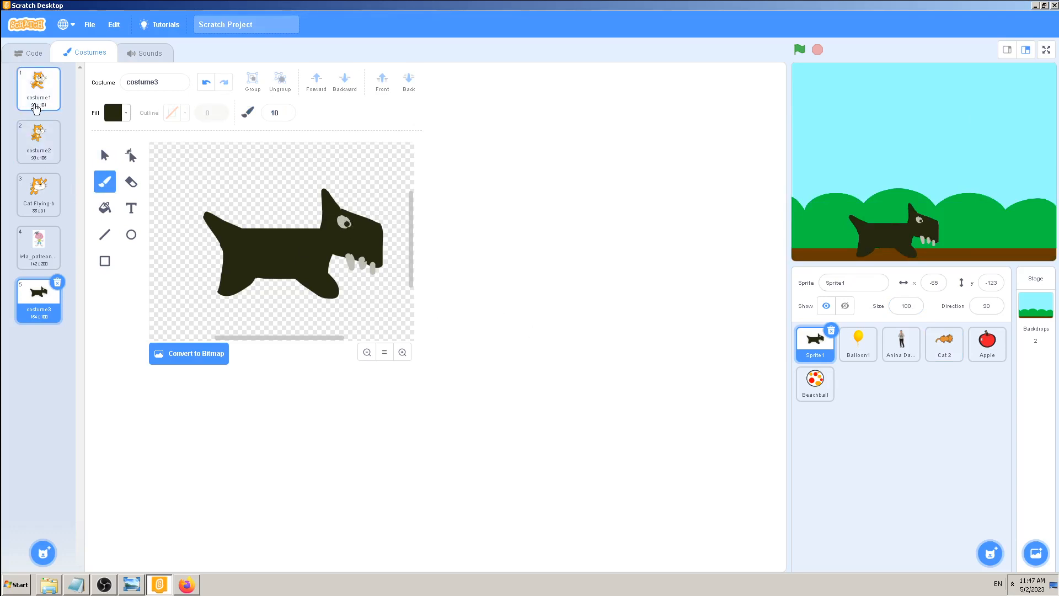
left_click(105, 156)
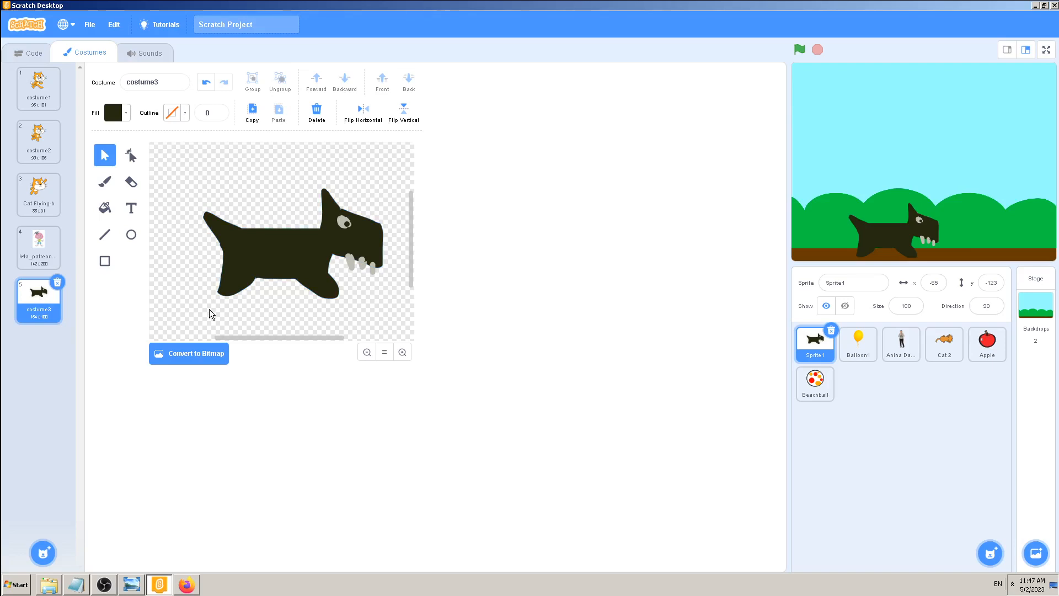
left_click(39, 95)
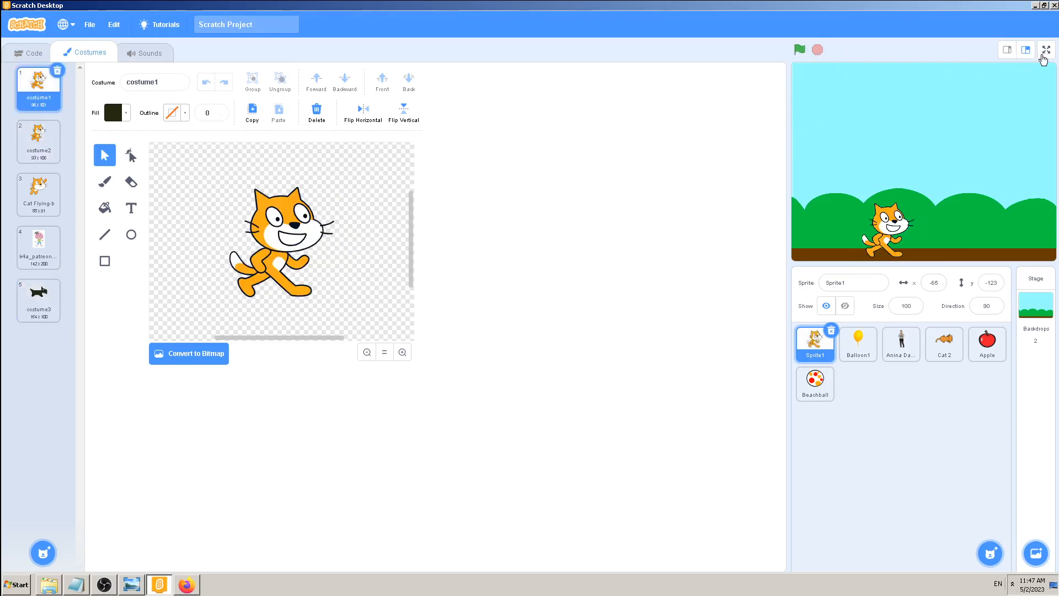
Test the cat's flying script on the full-screen stage, reset it with the green flag, and return to the editor
left_click(1046, 50)
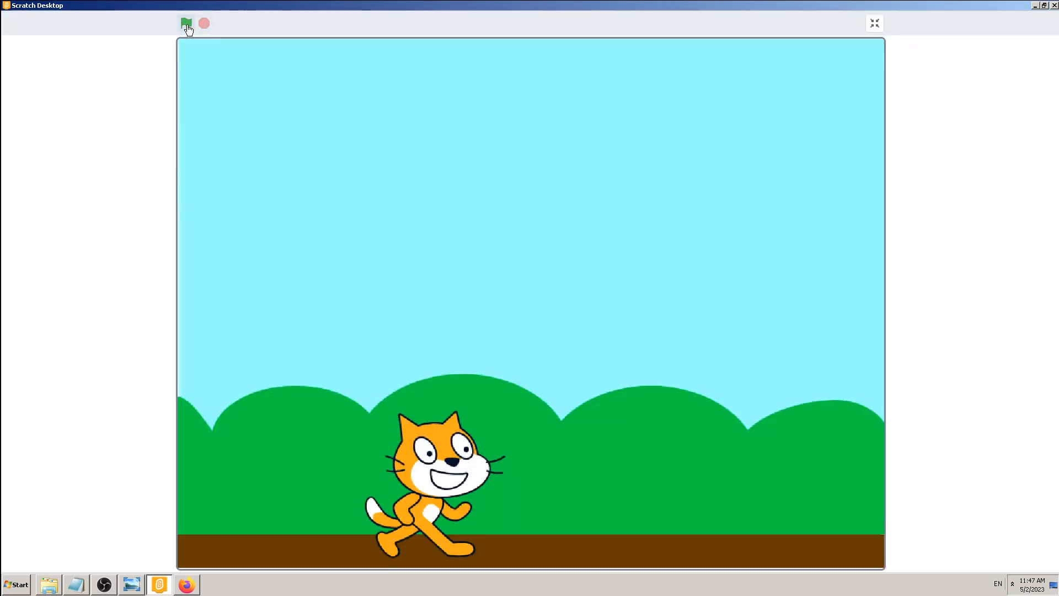
key("Up")
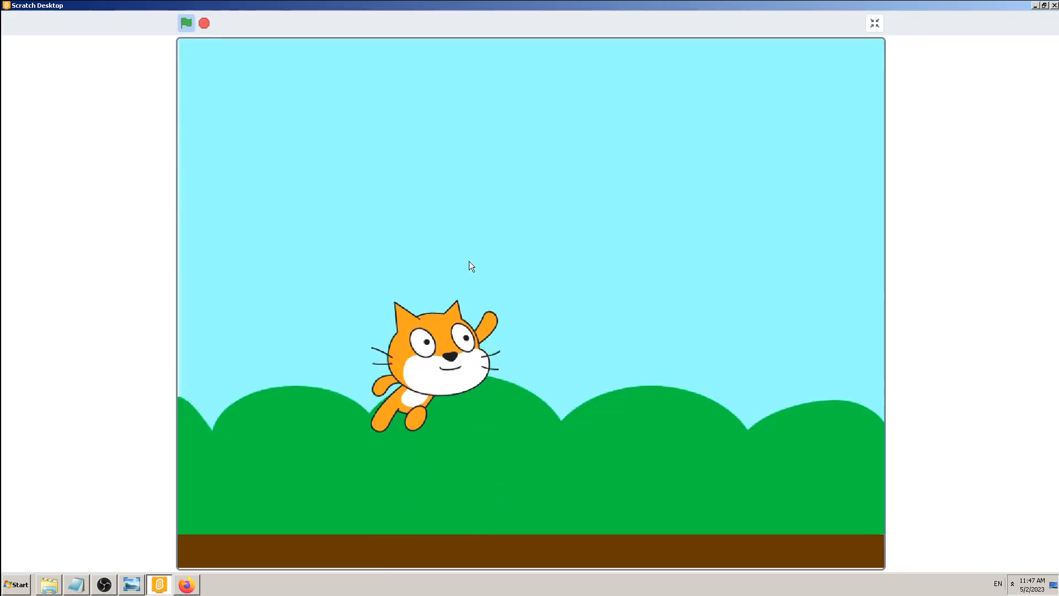
left_click(186, 24)
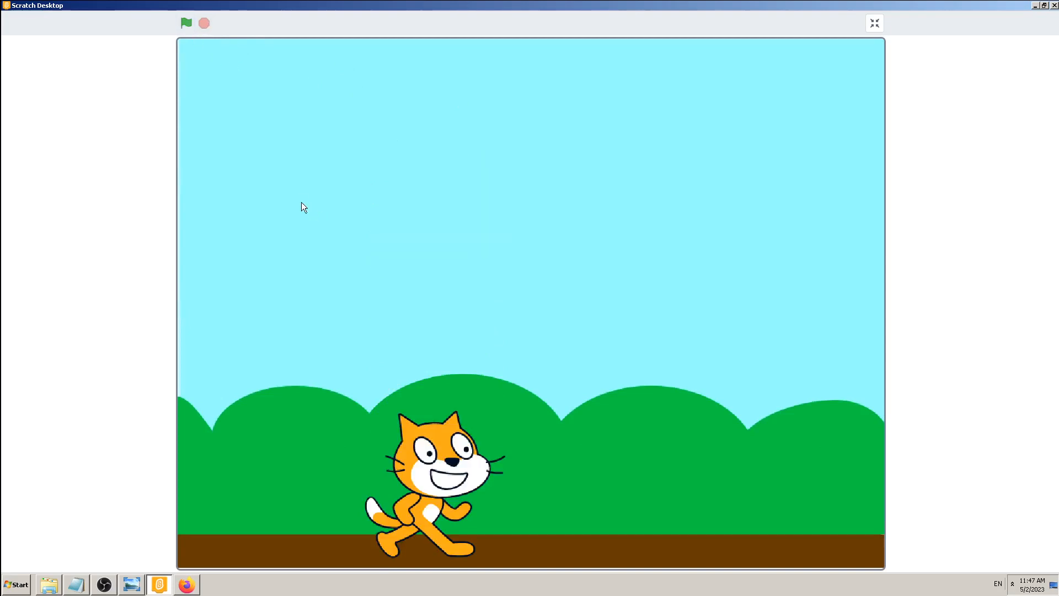
left_click(874, 24)
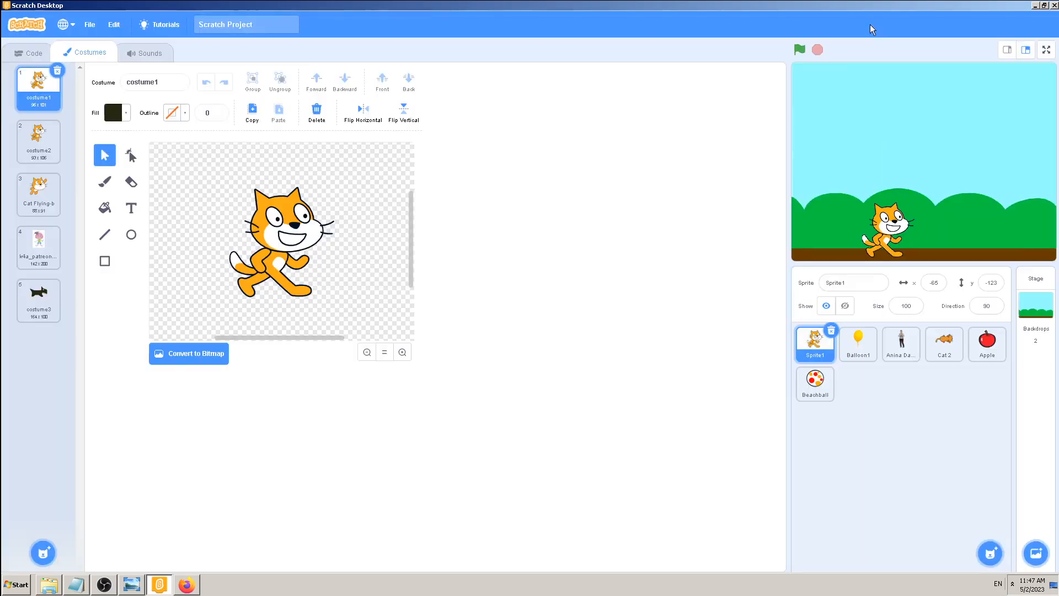
Add a "when key pressed" event block below the f-key script in Sprite1's code and set its key to w
left_click(34, 52)
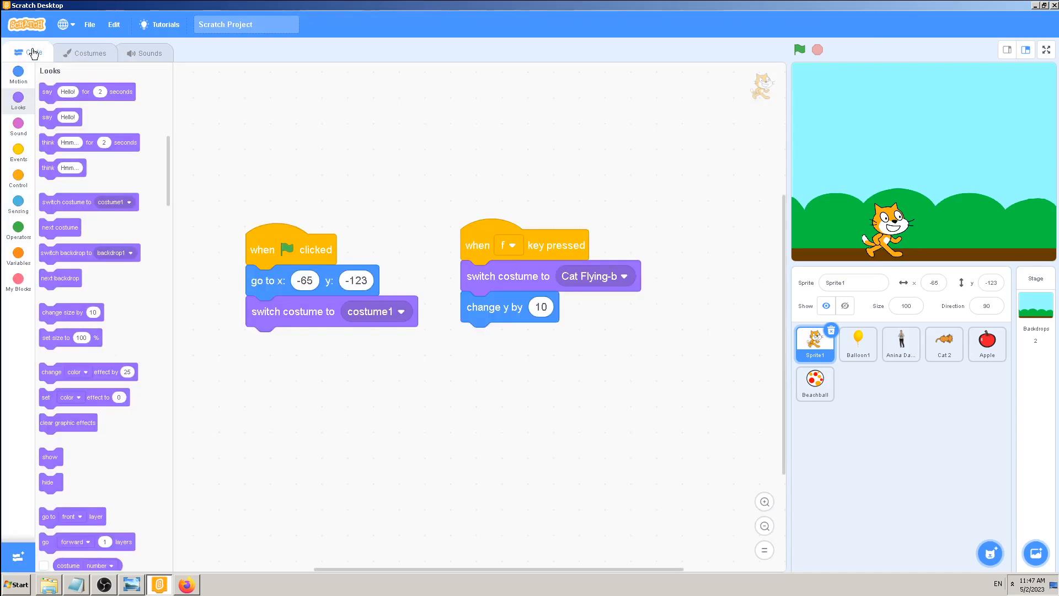
left_click(18, 150)
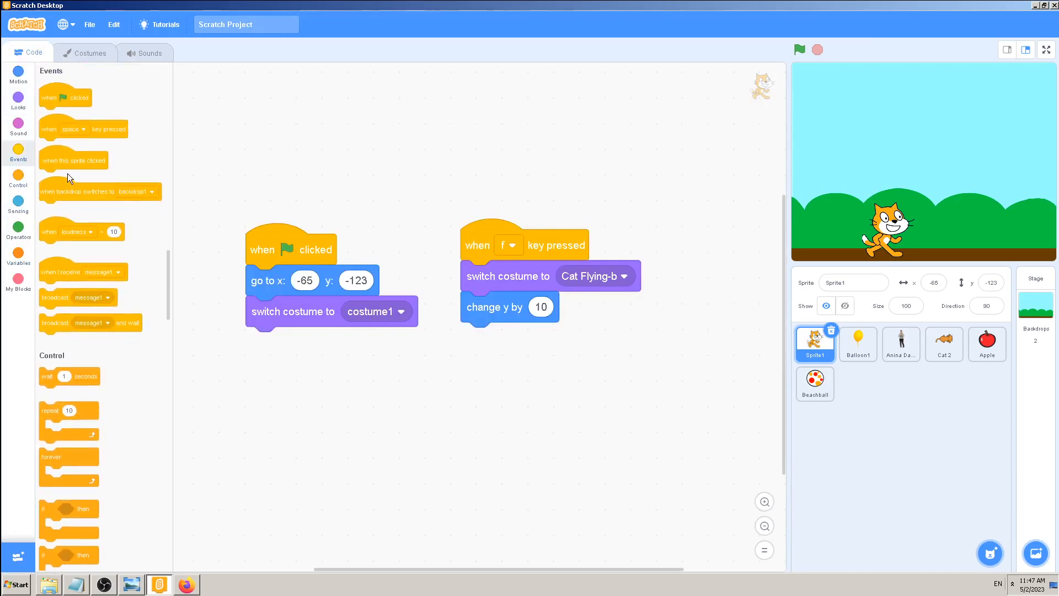
left_click_drag(55, 132, 464, 384)
left_click(520, 389)
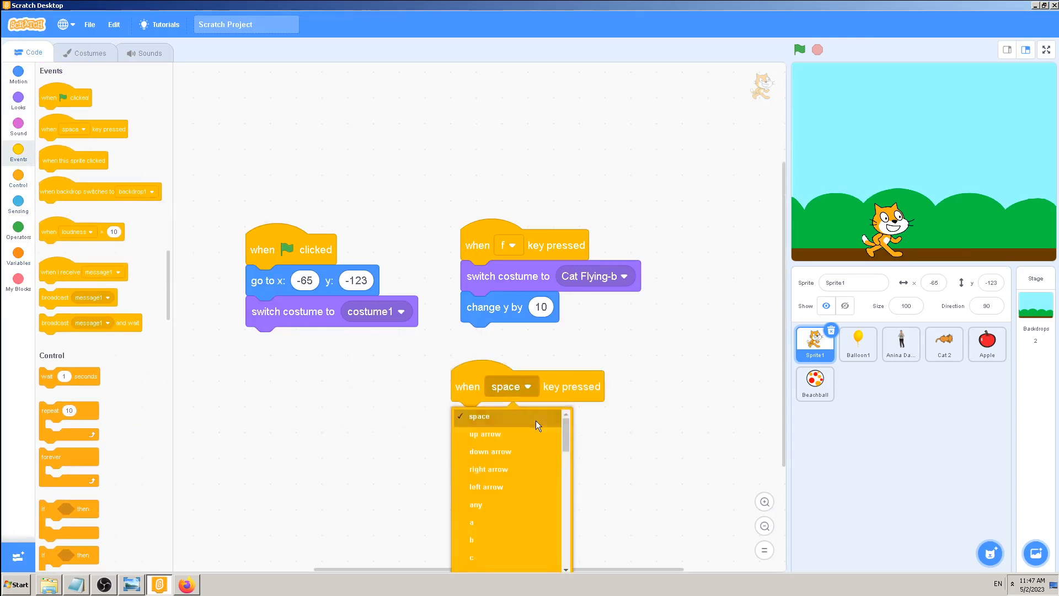
scroll(703, 418, "down", 2)
scroll(703, 418, "down", 2)
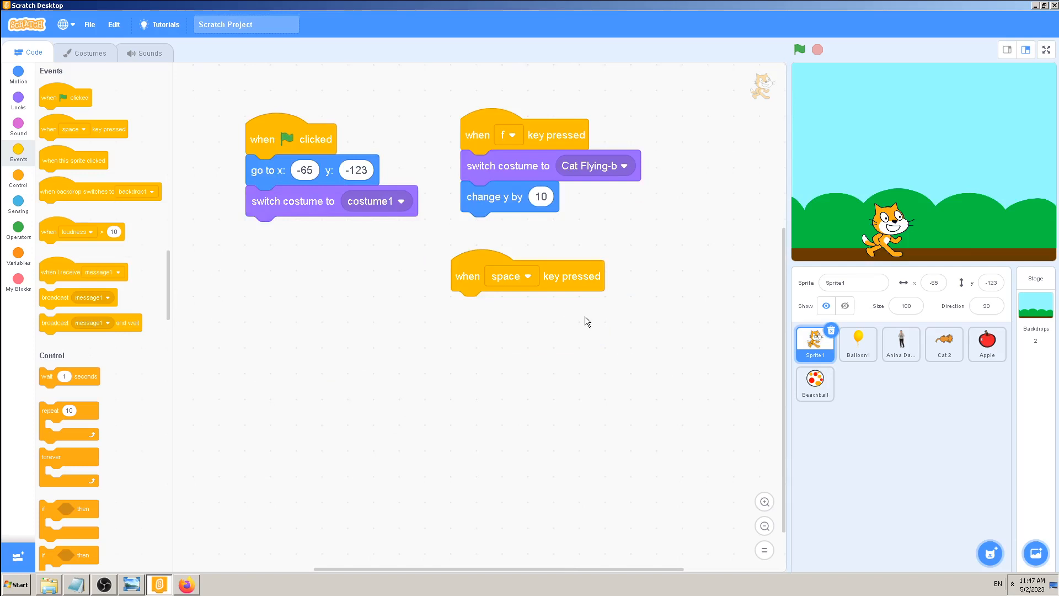
left_click(514, 276)
scroll(510, 402, "down", 3)
scroll(508, 411, "down", 2)
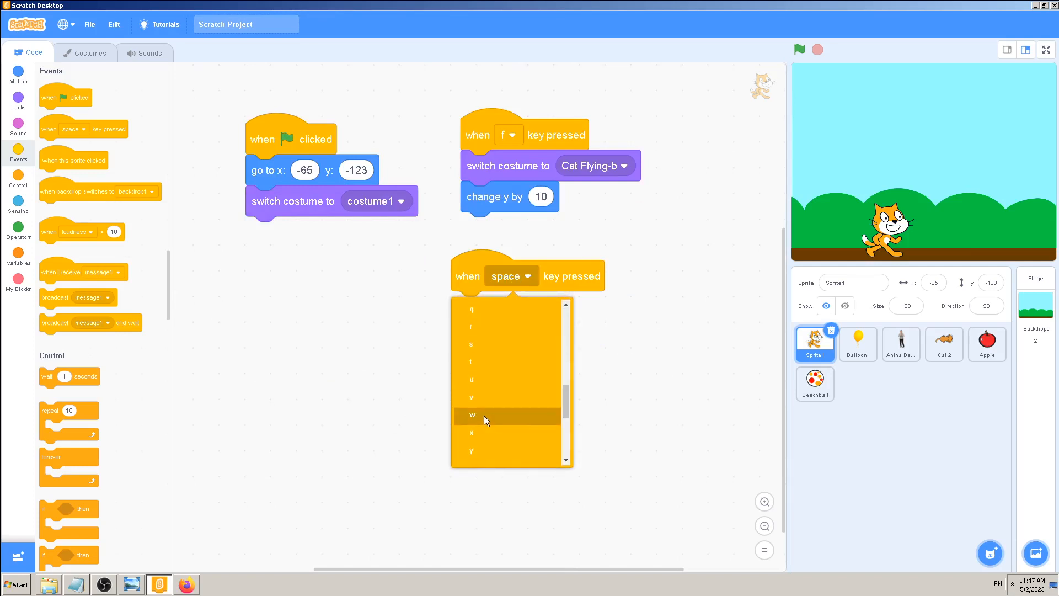
left_click(484, 415)
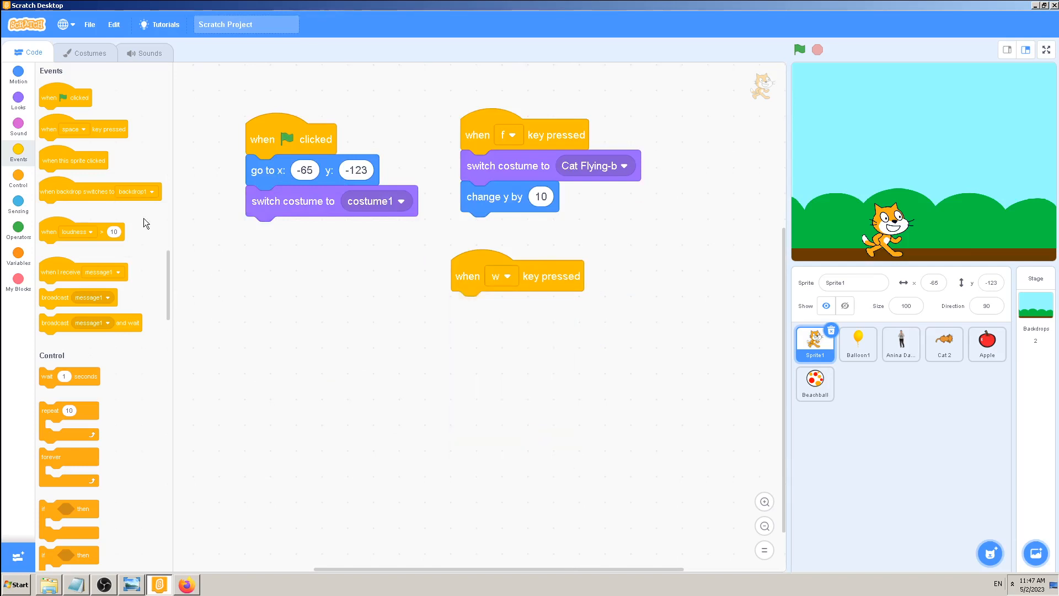
Attach a "switch costume to" block under the w-key event and set it to the dog costume, costume3
left_click(18, 105)
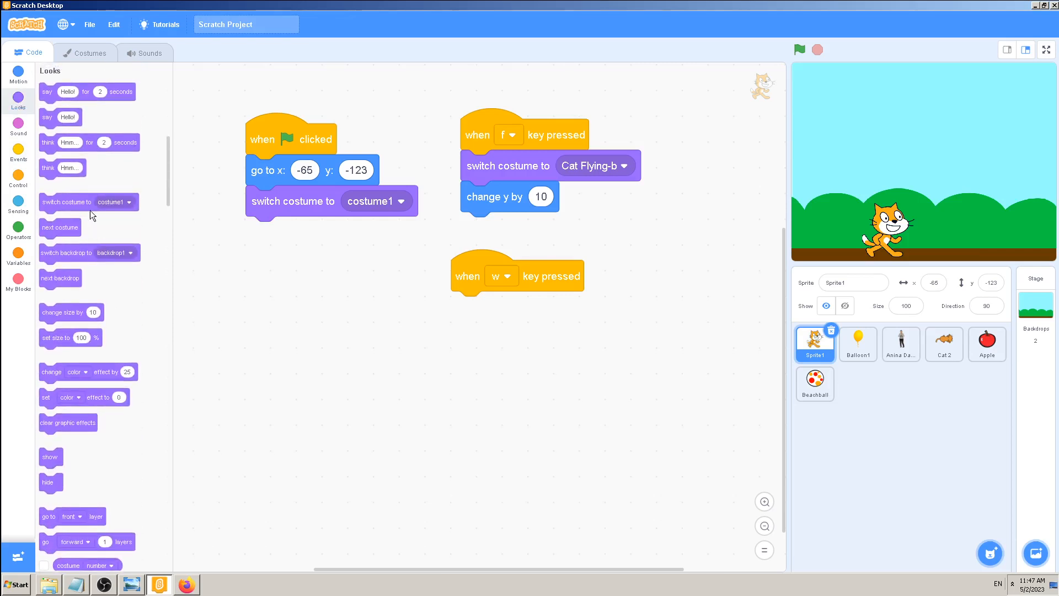
left_click_drag(58, 202, 481, 319)
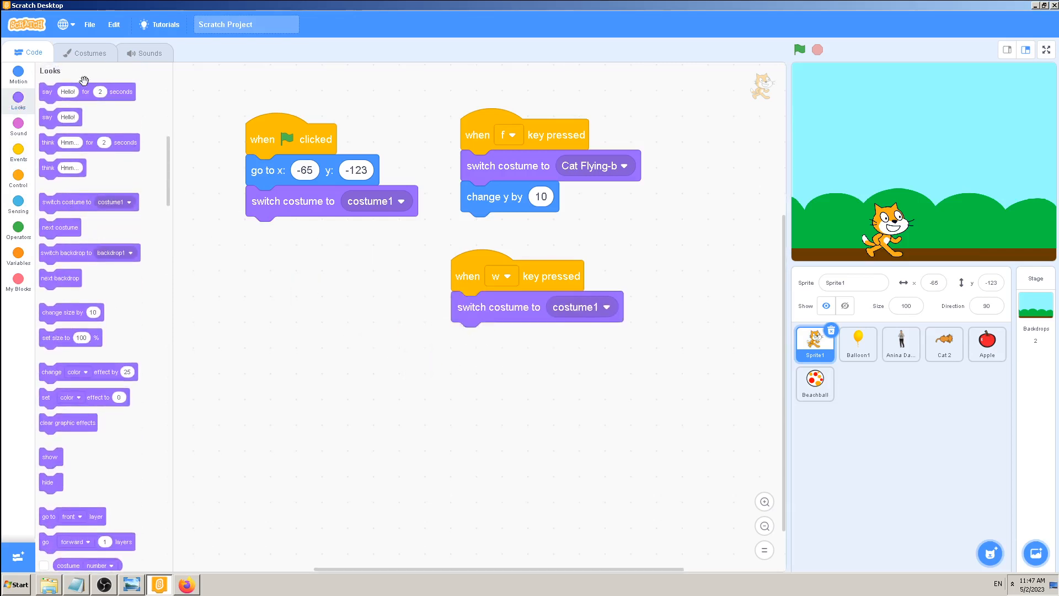
left_click(83, 52)
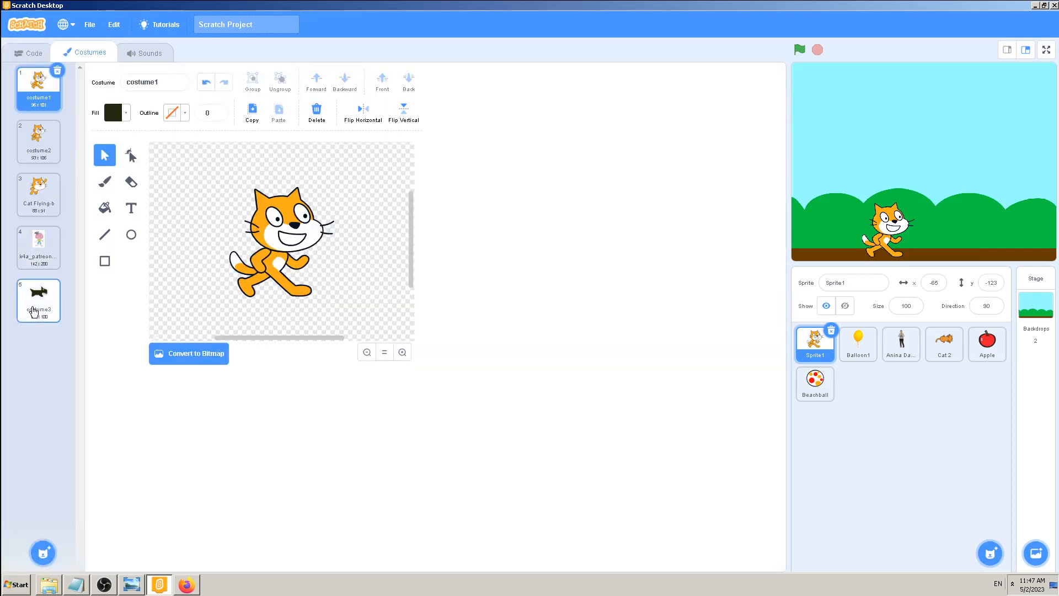
left_click(34, 311)
left_click(25, 75)
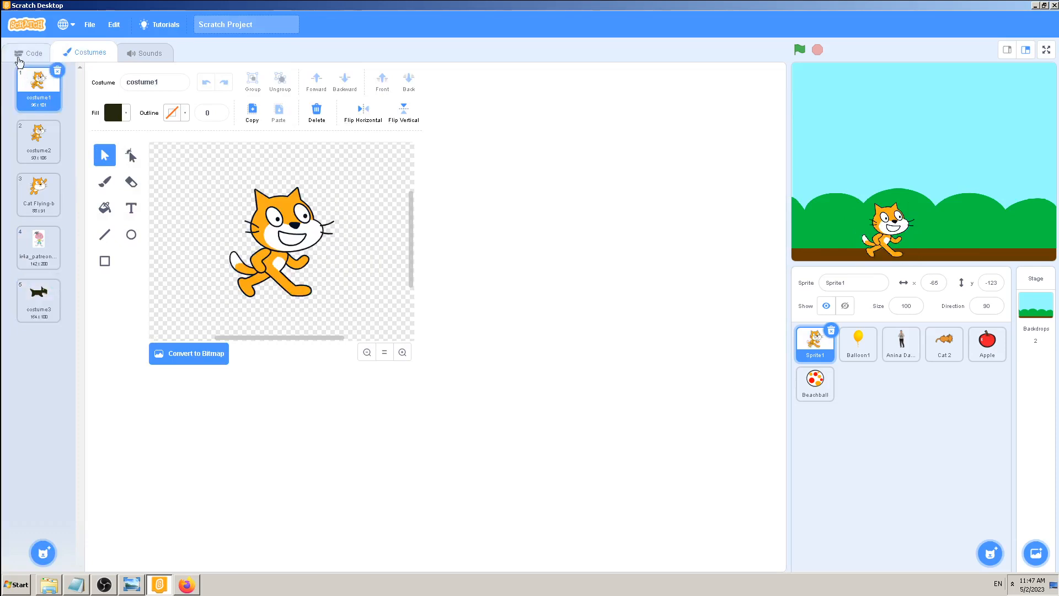
left_click(20, 58)
left_click(590, 307)
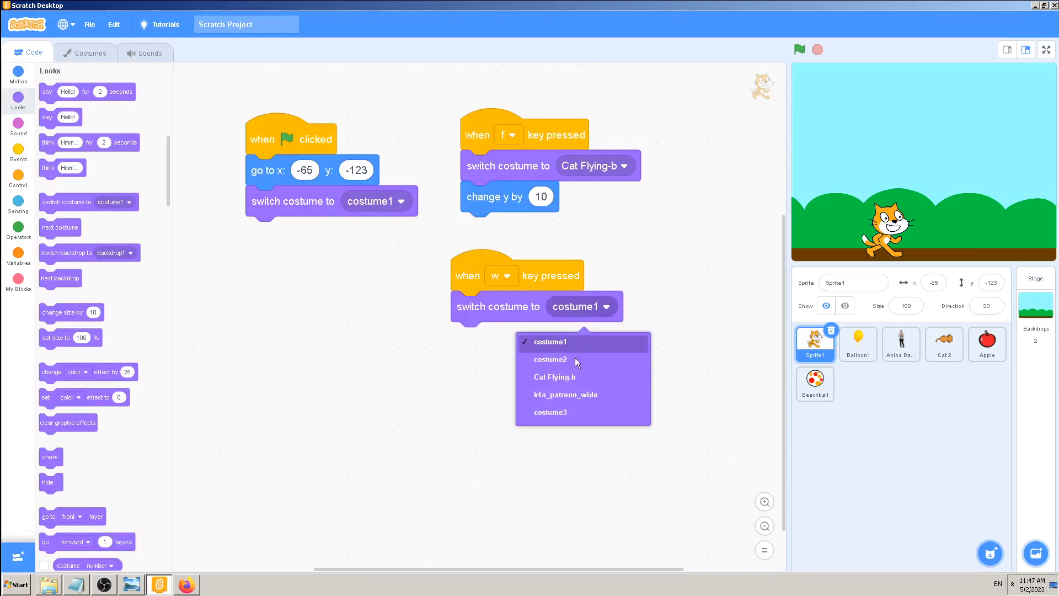
left_click(583, 415)
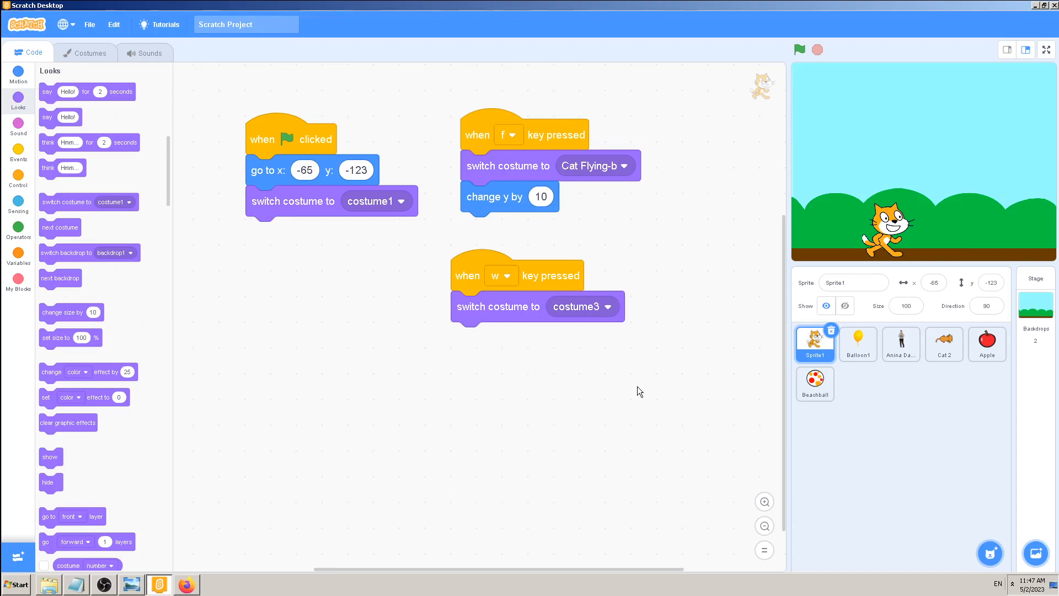
Test the w-key costume switch on the full-screen stage and return to the editor
left_click(1046, 50)
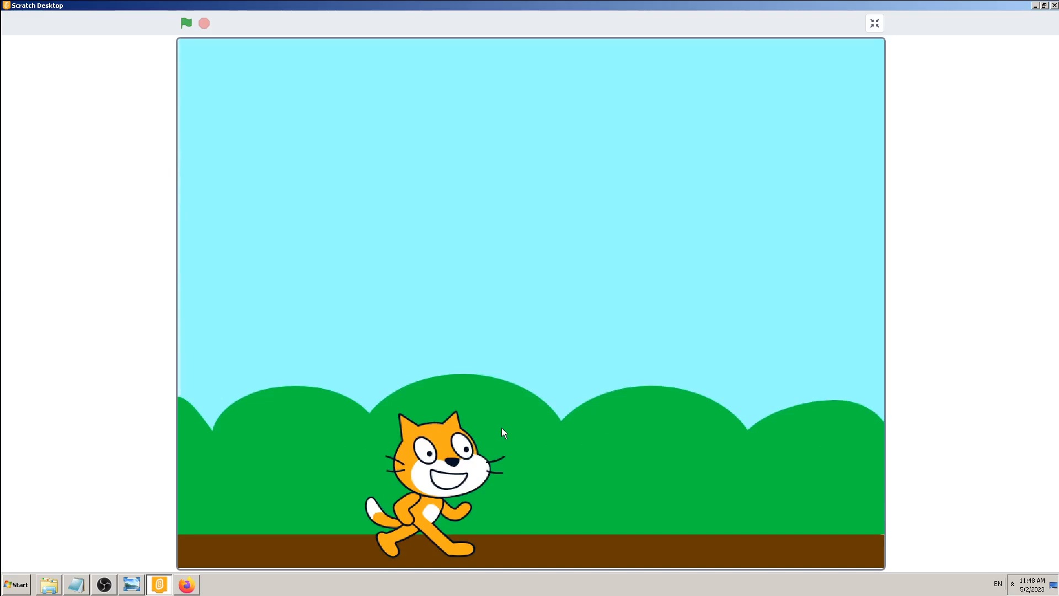
key("w")
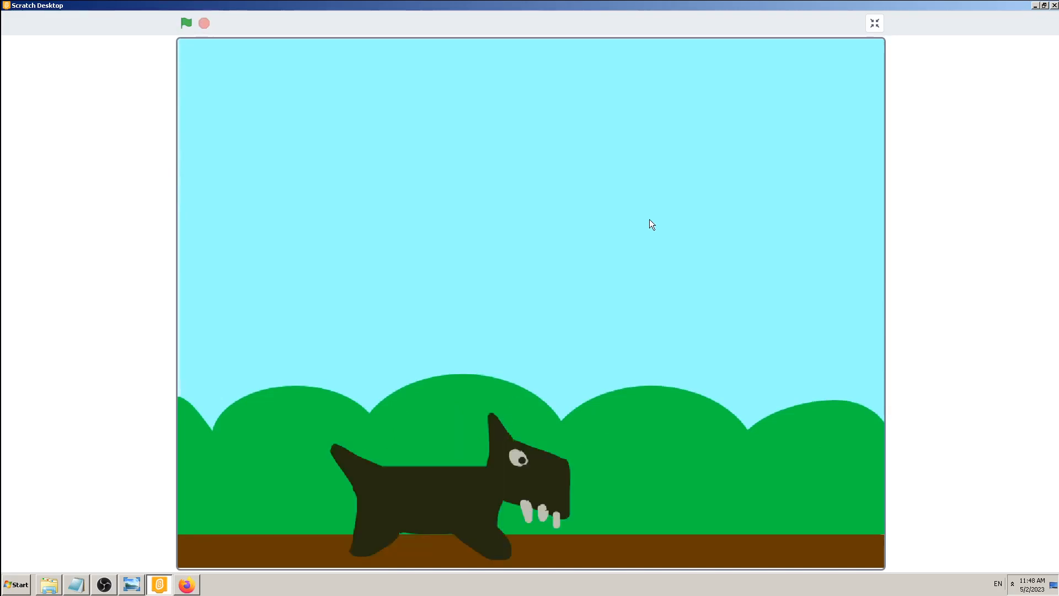
left_click(873, 30)
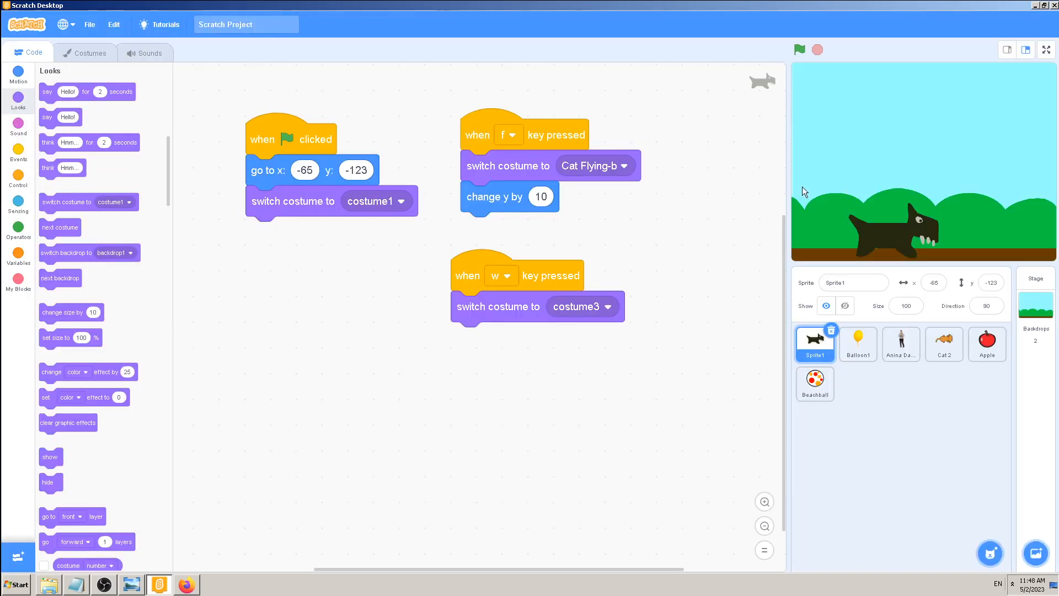
Place unattached "switch backdrop to", "change color effect by", "distance to mouse-pointer" and "when backdrop switches to" blocks in empty areas of Sprite1's code
left_click(764, 526)
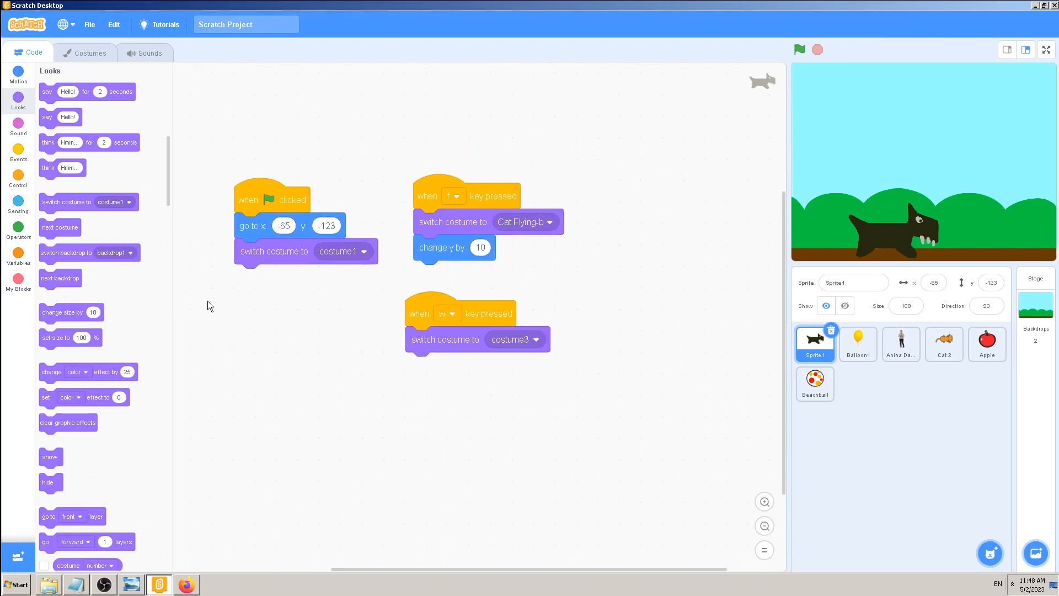
left_click_drag(255, 338, 283, 312)
left_click_drag(48, 248, 218, 329)
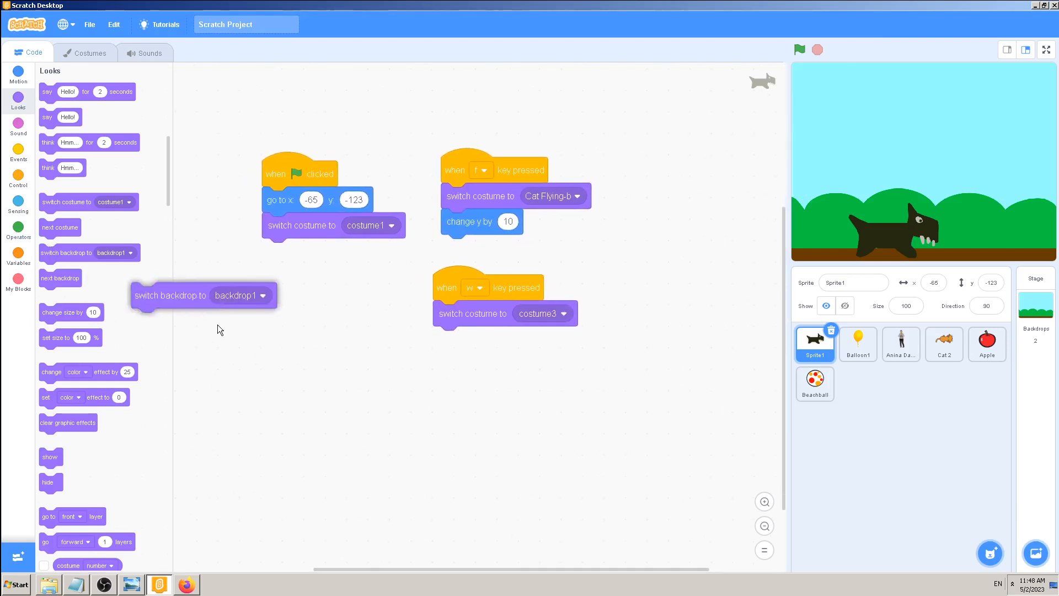
left_click_drag(75, 372, 300, 449)
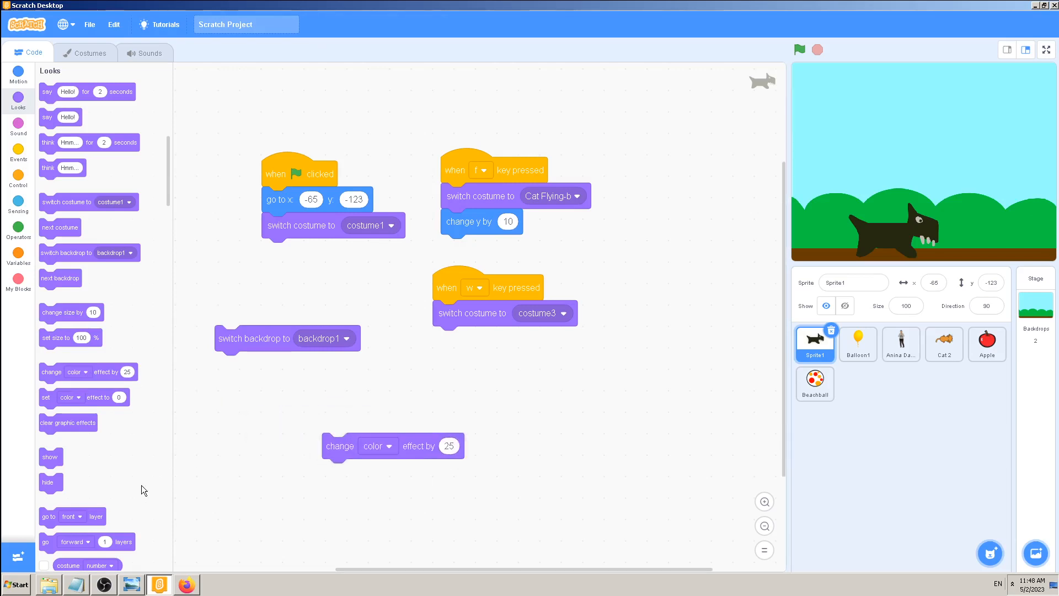
left_click(18, 204)
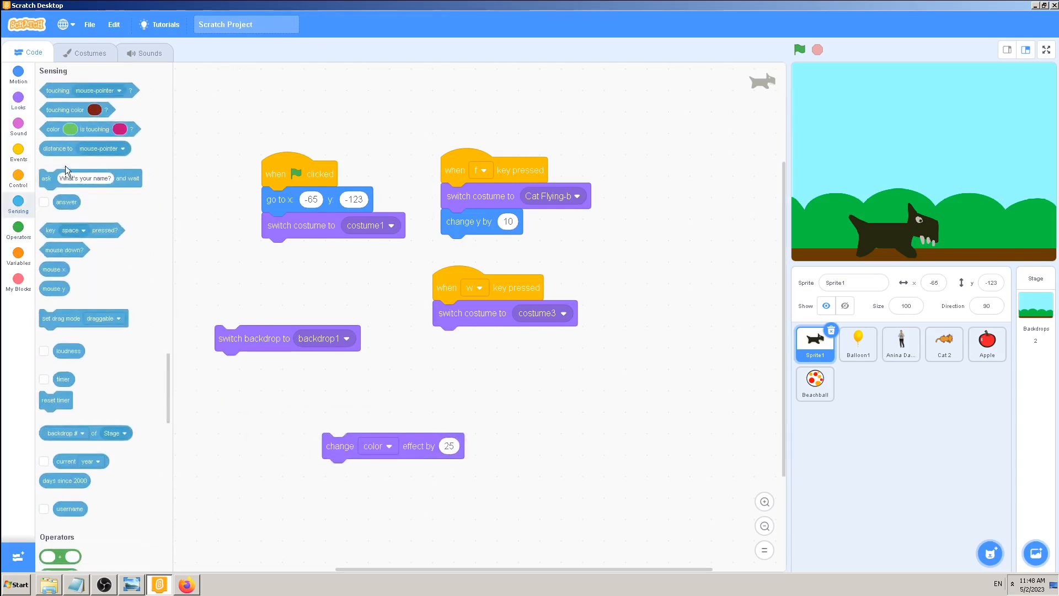
left_click_drag(62, 150, 555, 407)
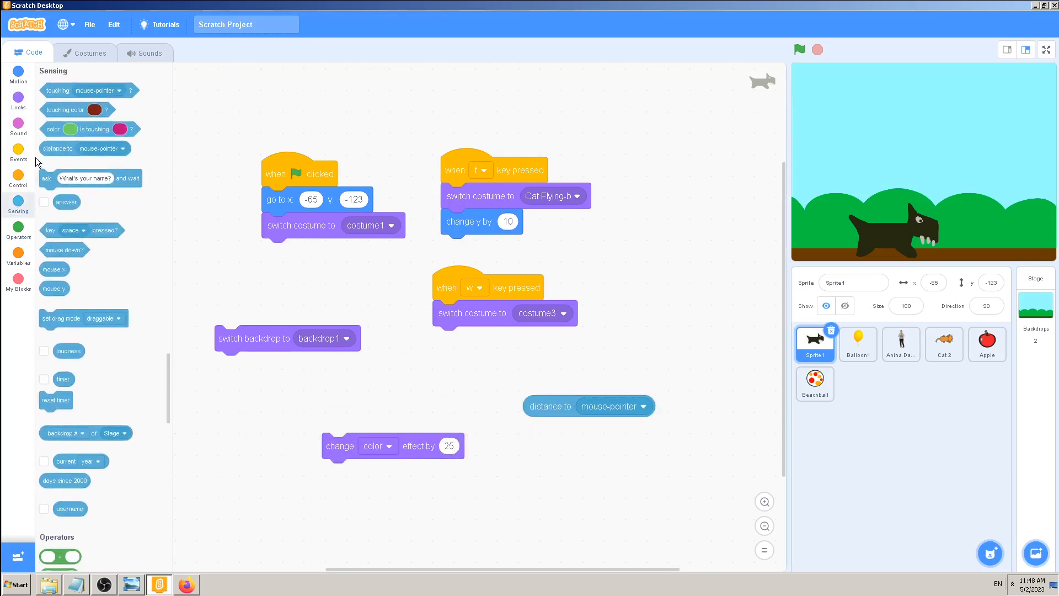
left_click(18, 154)
left_click_drag(78, 191, 580, 490)
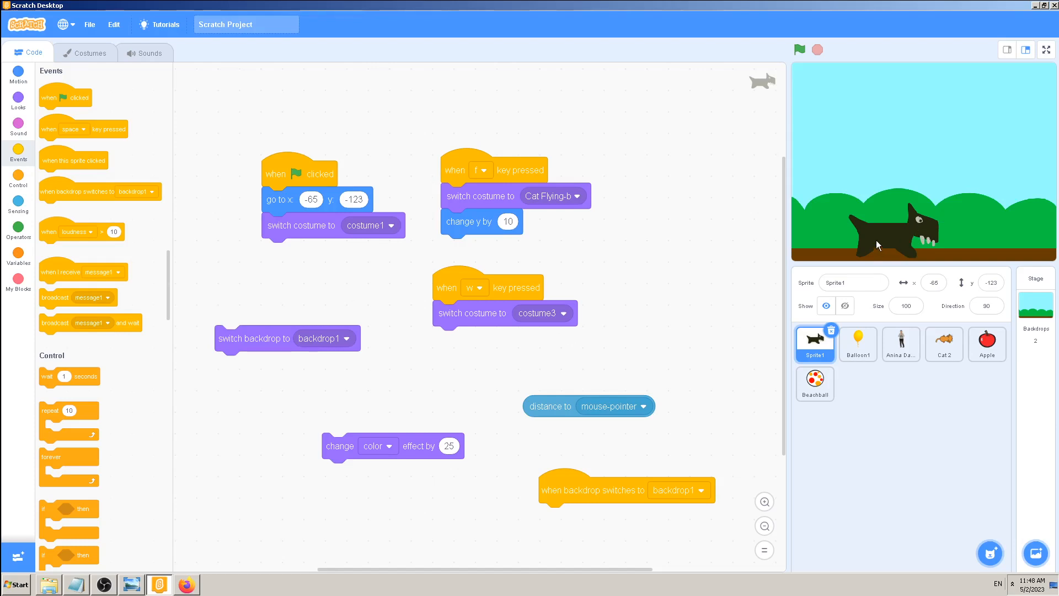
Reset Sprite1 with the green flag, show the Balloon1 sprite on the stage, and reselect Sprite1
left_click(800, 49)
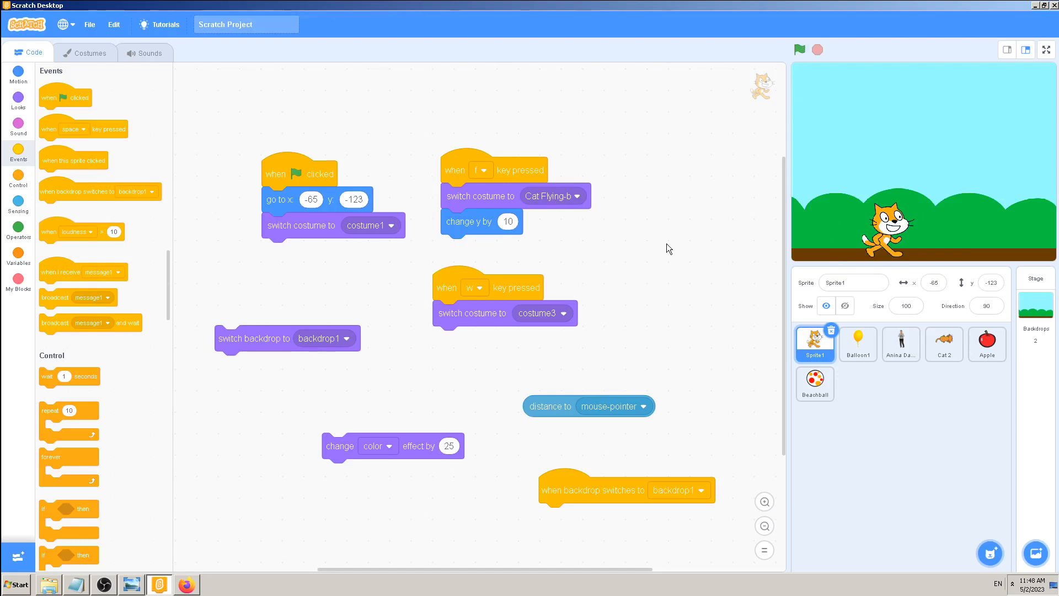
scroll(666, 244, "down", 1)
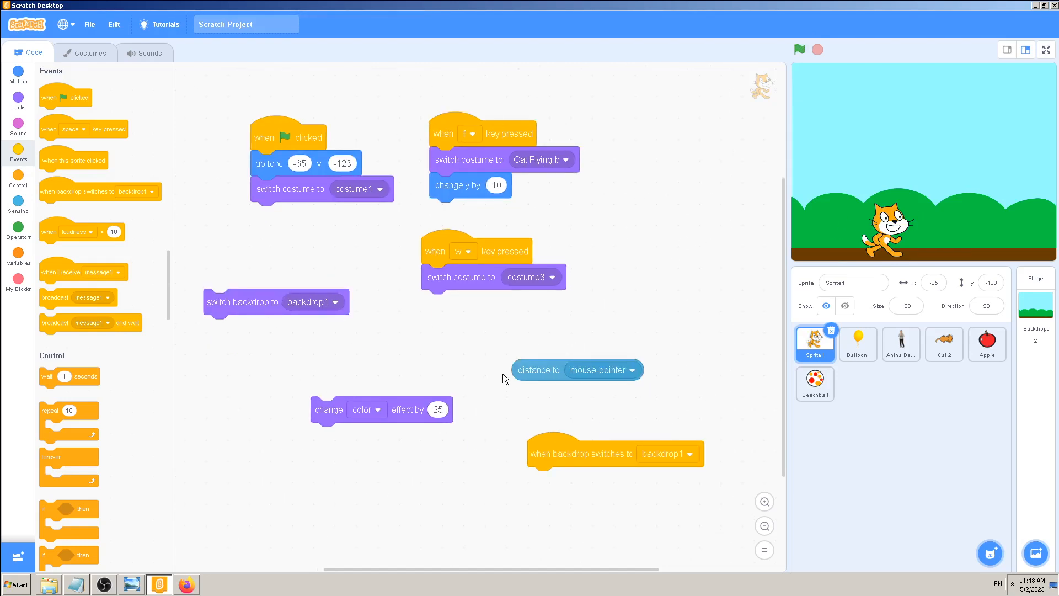
left_click(852, 354)
left_click(826, 306)
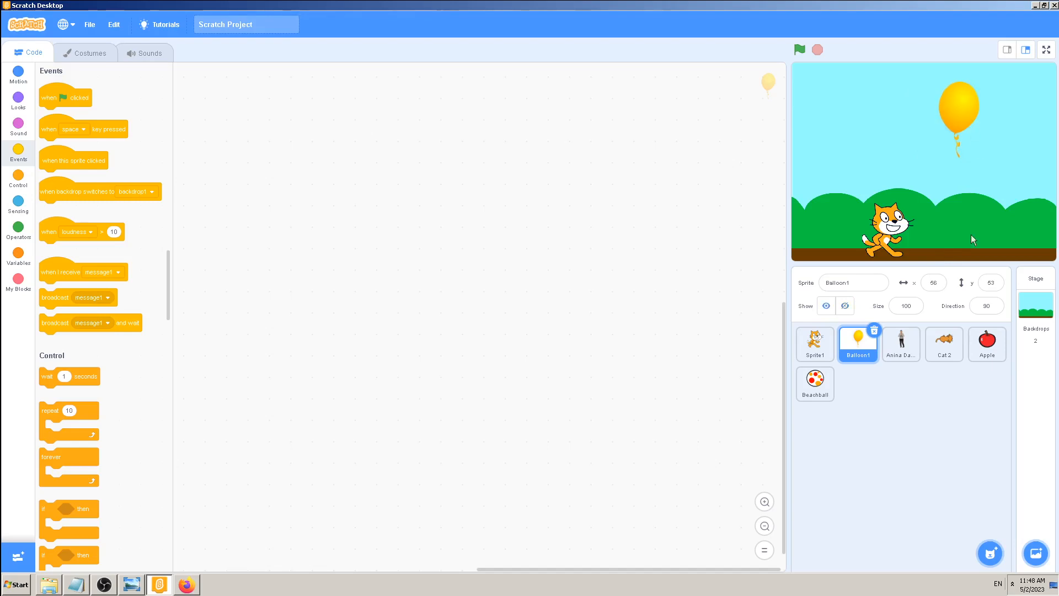
left_click(814, 342)
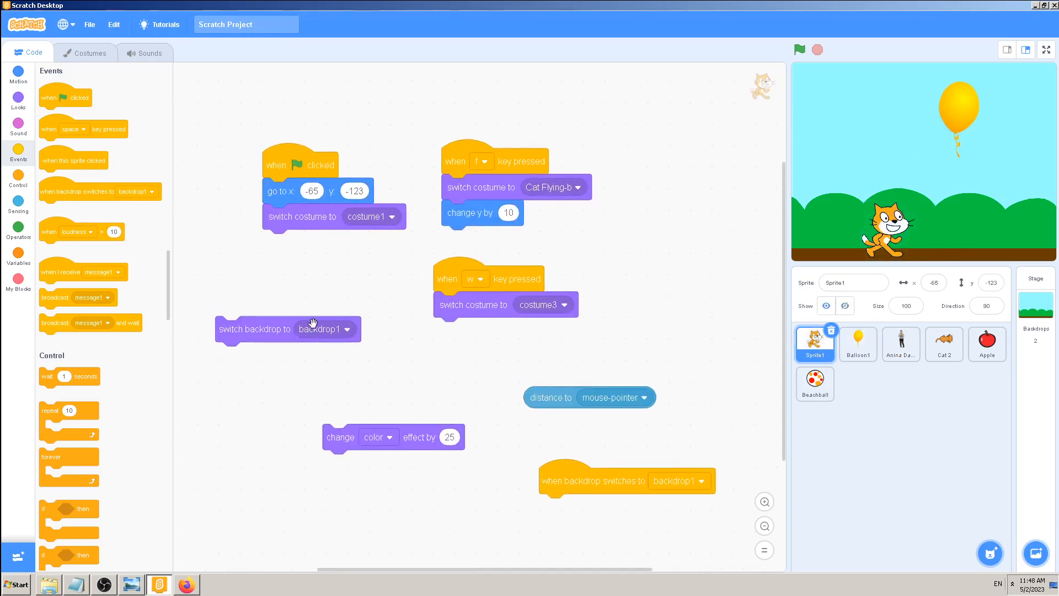
Remove the four unattached blocks from Sprite1's code and align the w-key script under the f-key script
left_click_drag(236, 327, 154, 328)
left_click_drag(351, 434, 73, 375)
left_click_drag(543, 398, 72, 398)
left_click_drag(561, 484, 93, 413)
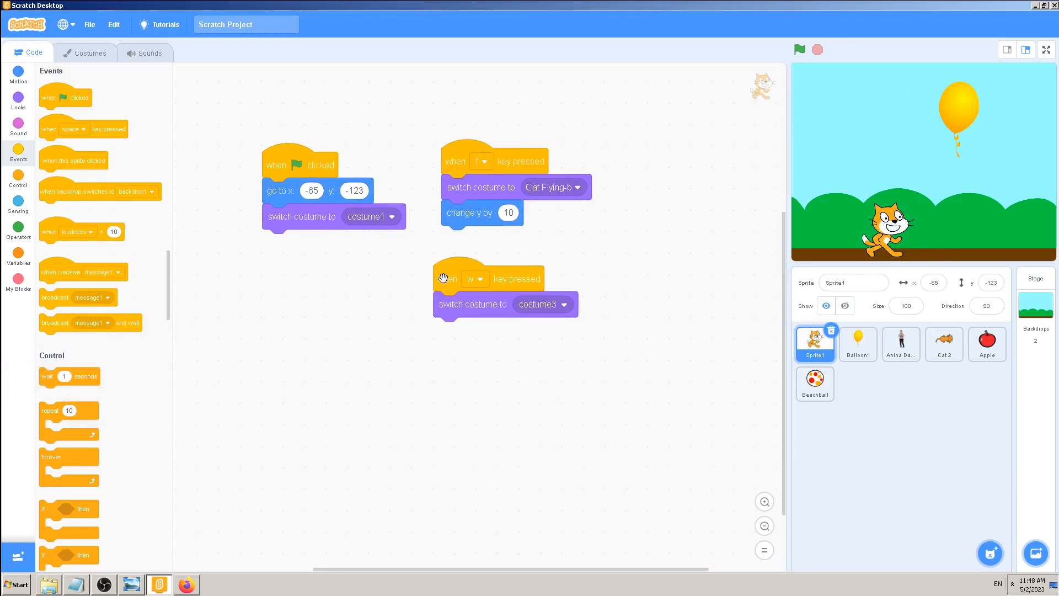
left_click_drag(446, 274, 454, 277)
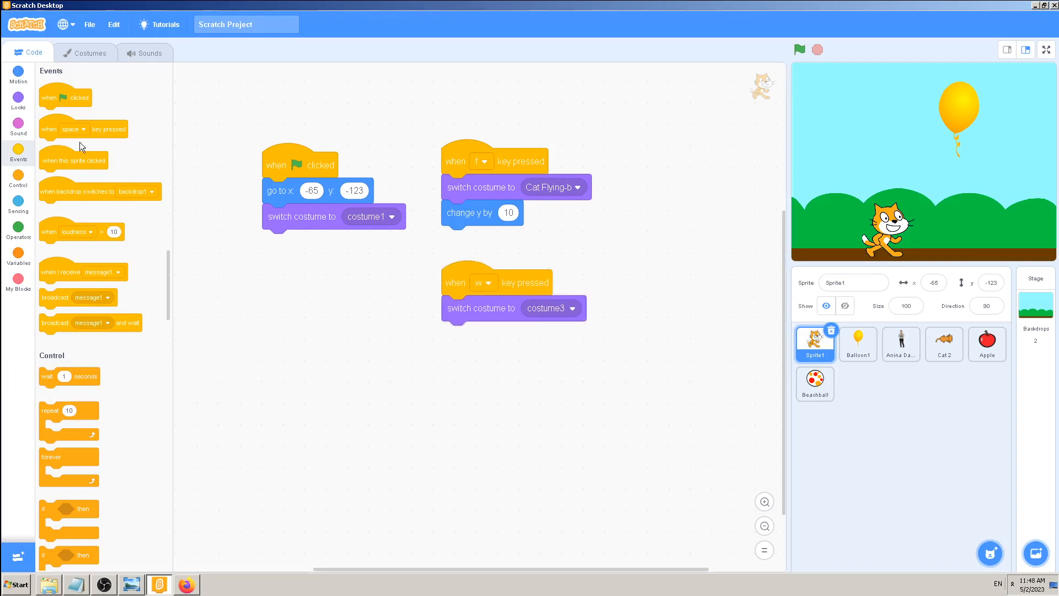
Review all five of Sprite1's costumes one by one, finishing on the dog costume, costume3
left_click(73, 55)
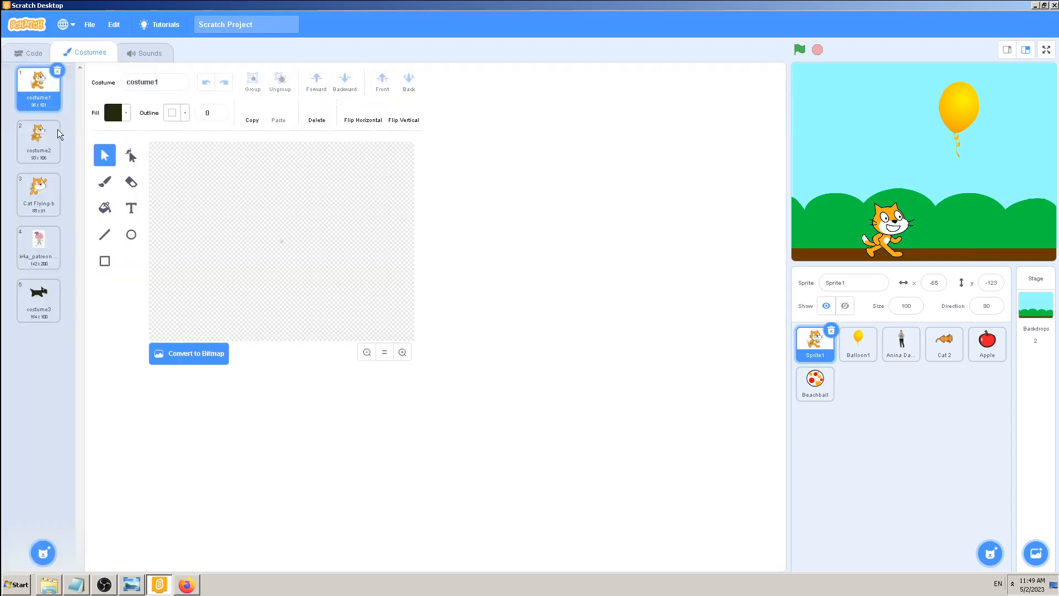
left_click(40, 301)
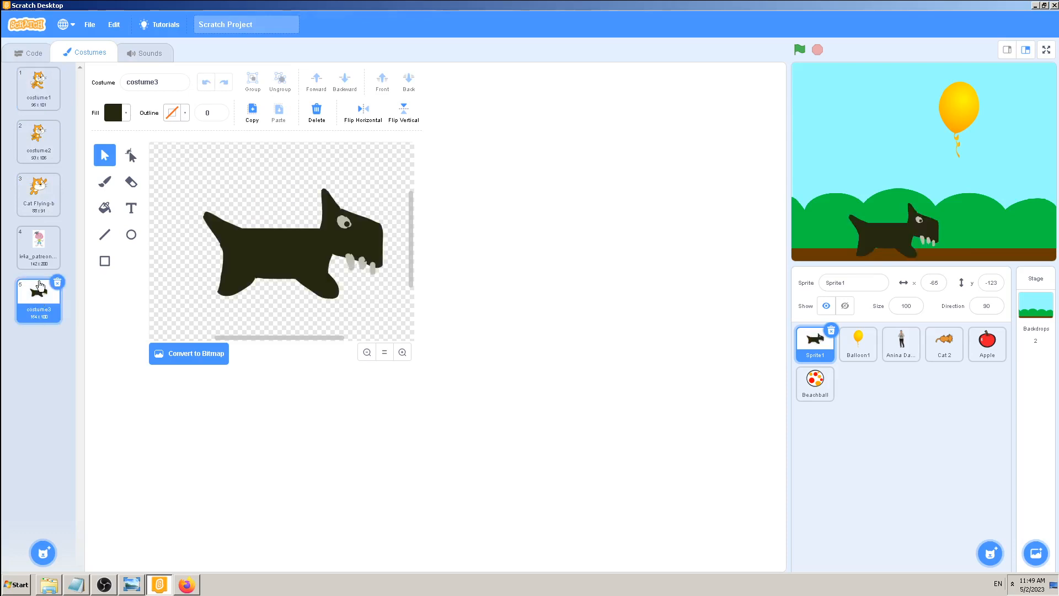
left_click(37, 254)
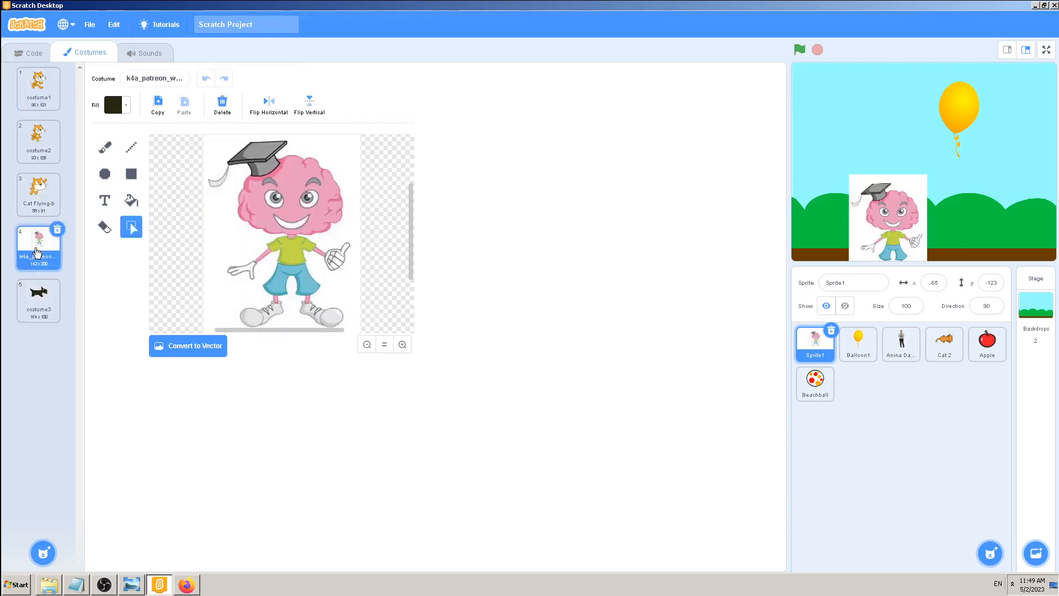
left_click(36, 201)
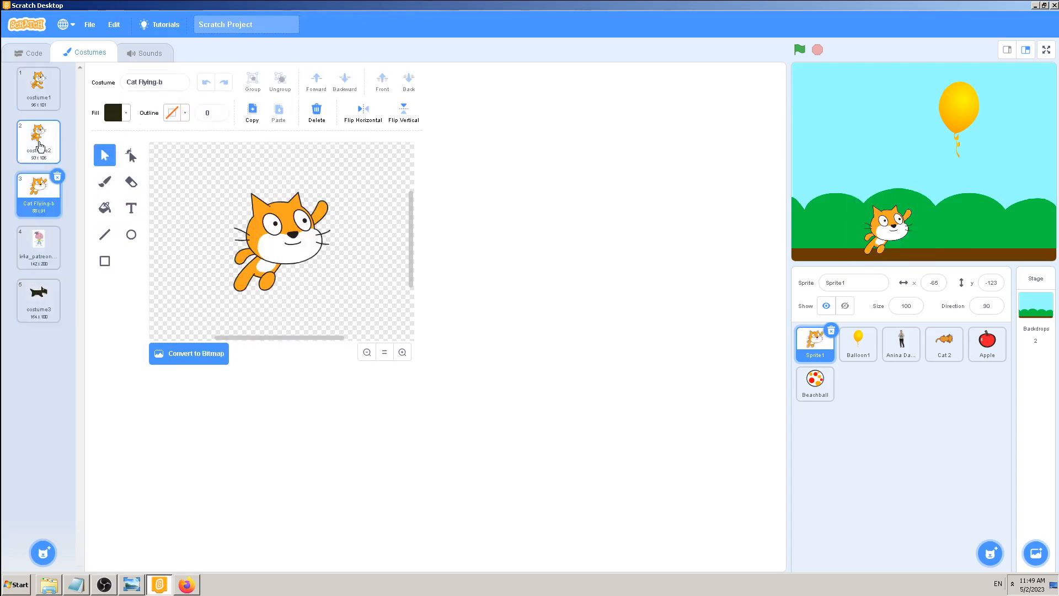
left_click(40, 145)
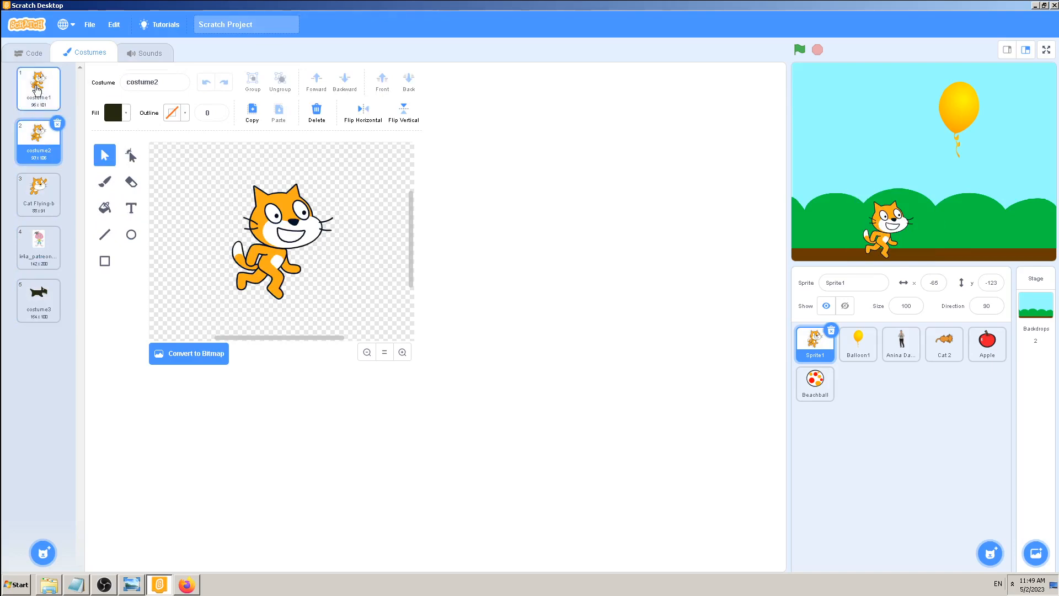
left_click(36, 90)
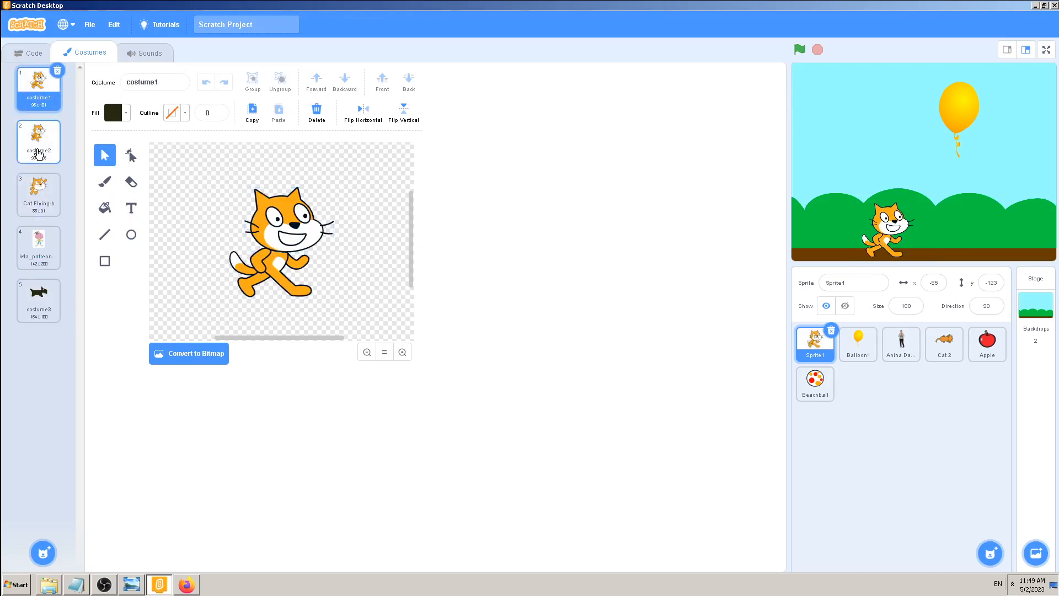
left_click(39, 154)
left_click(33, 197)
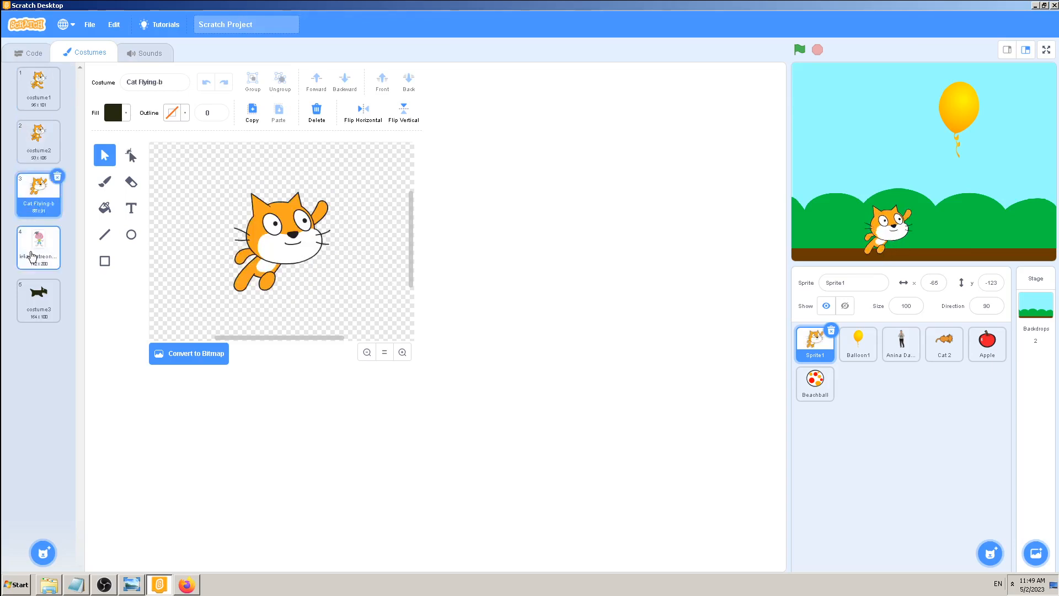
left_click(31, 255)
left_click(37, 298)
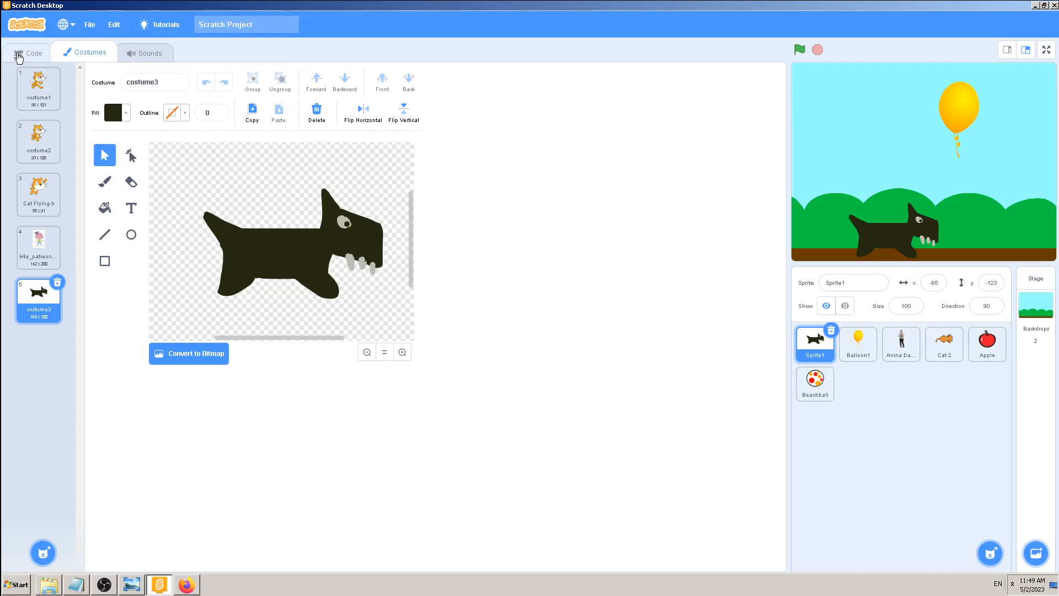
left_click(18, 55)
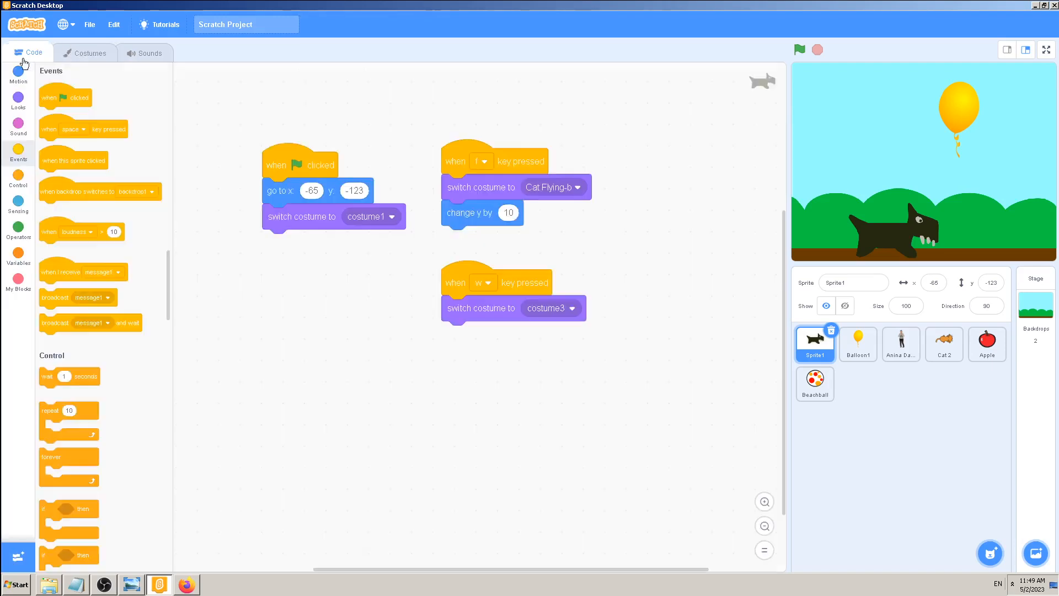
left_click(89, 56)
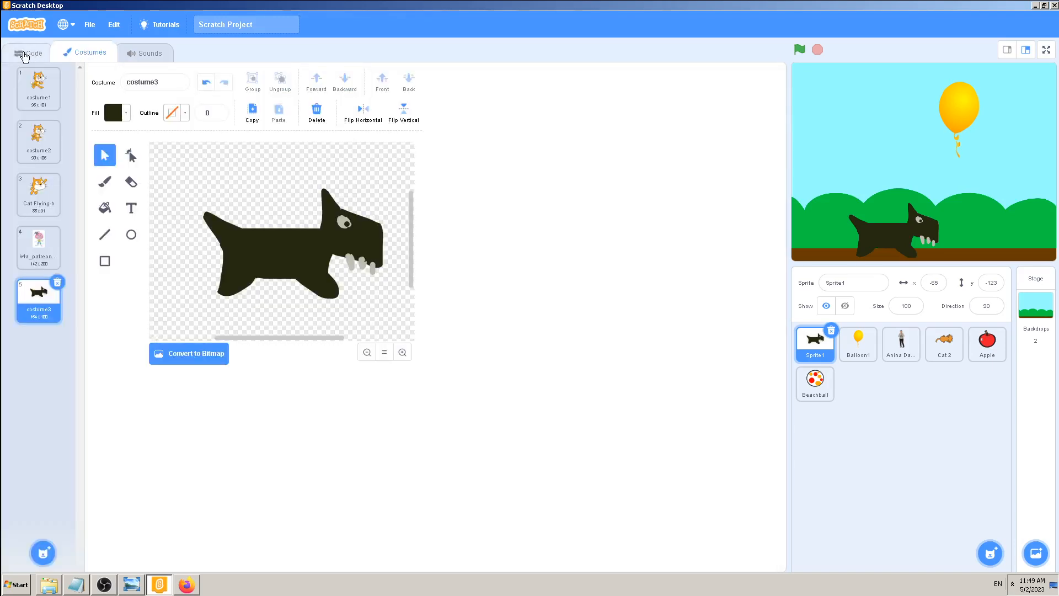
left_click(25, 56)
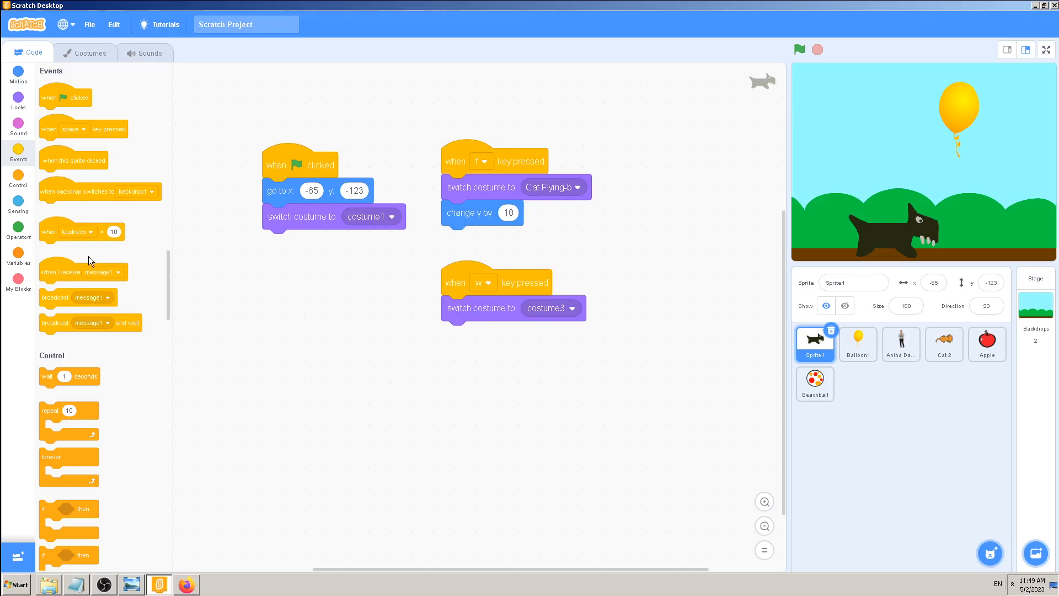
left_click(74, 54)
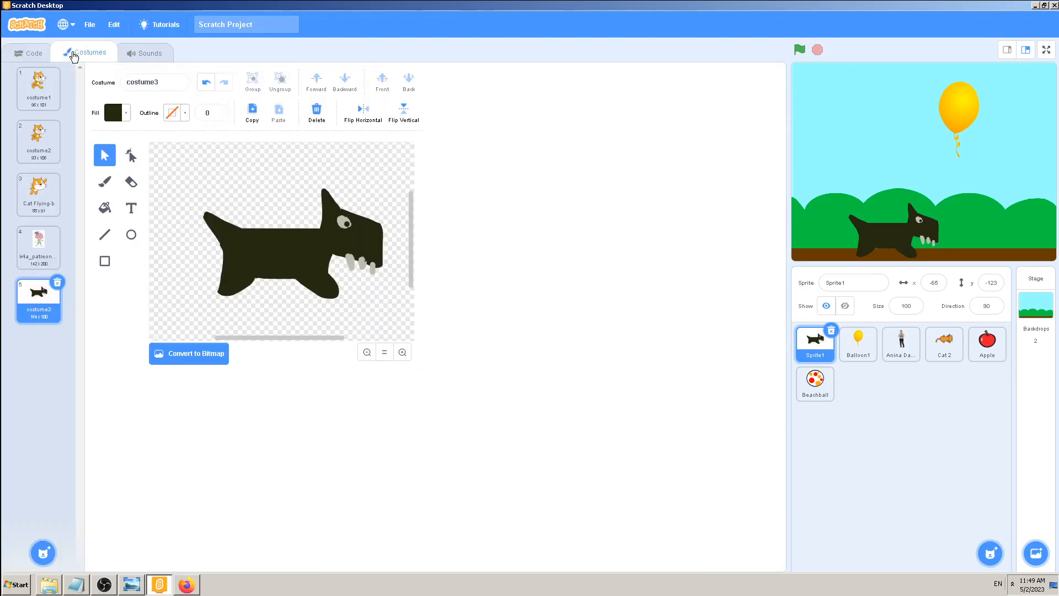
left_click(29, 52)
left_click(102, 588)
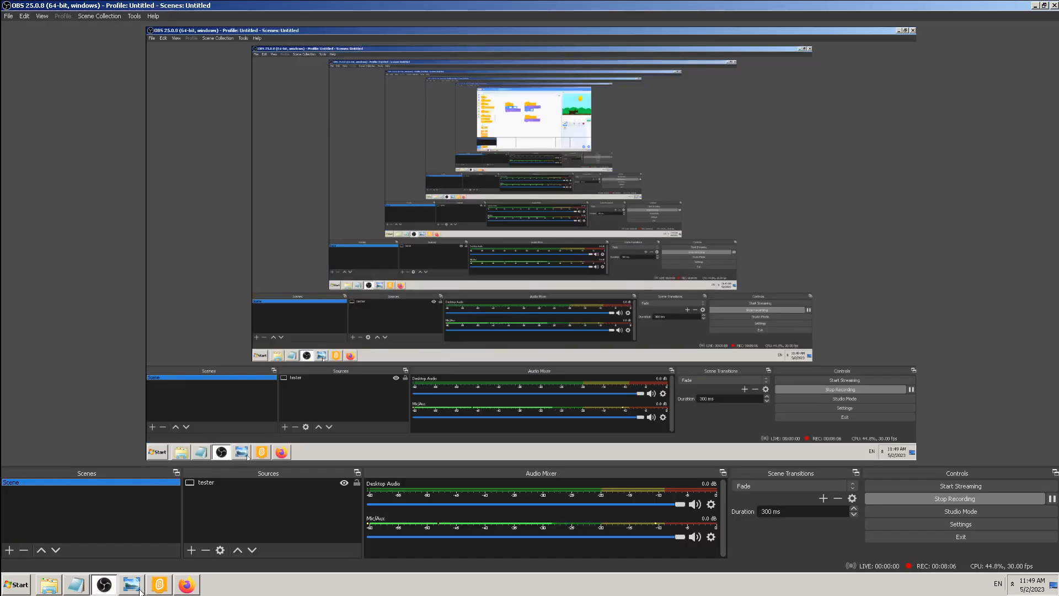
left_click(132, 588)
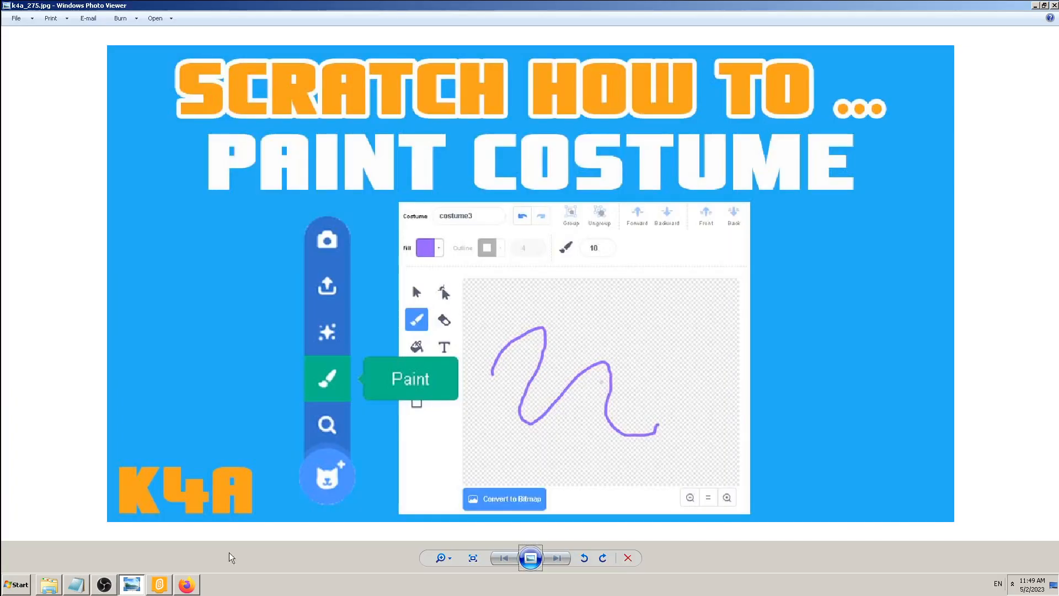
left_click(159, 586)
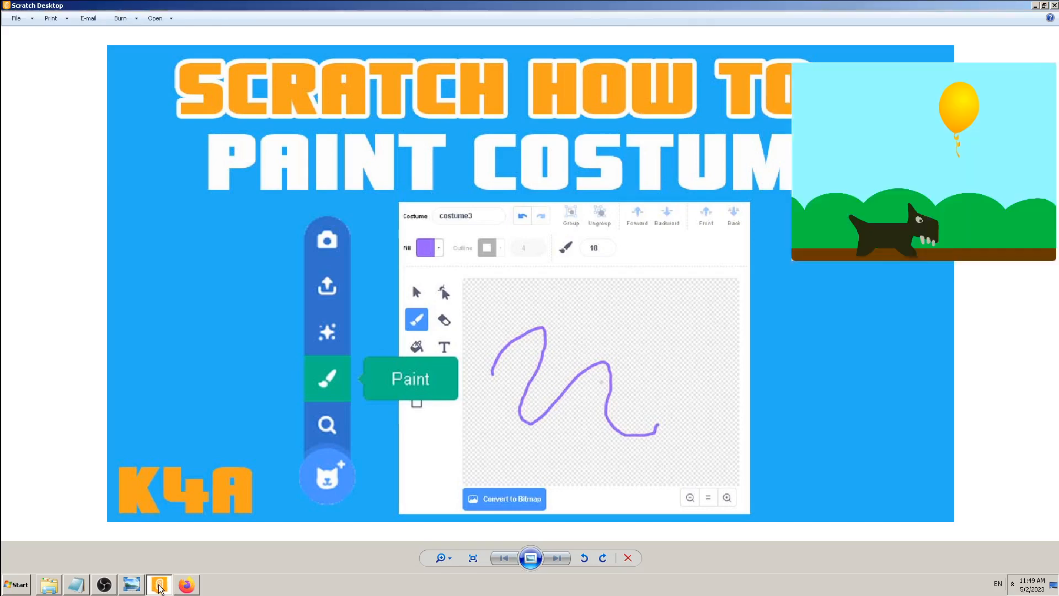
Add a new blank costume to Sprite1 for painting with the Brush tool, and reselect costume1
left_click(85, 52)
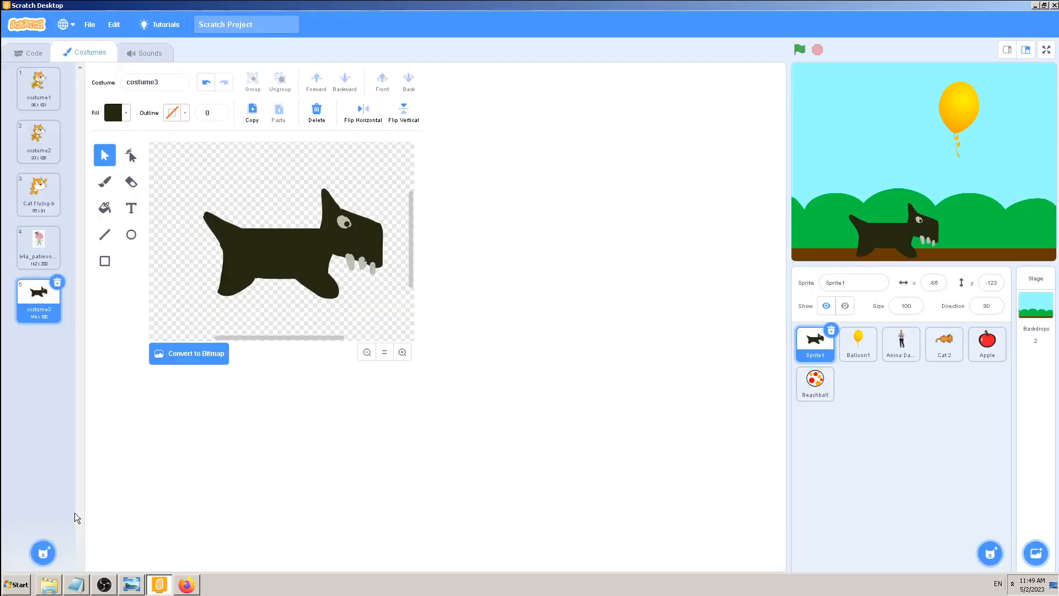
mouse_move(44, 551)
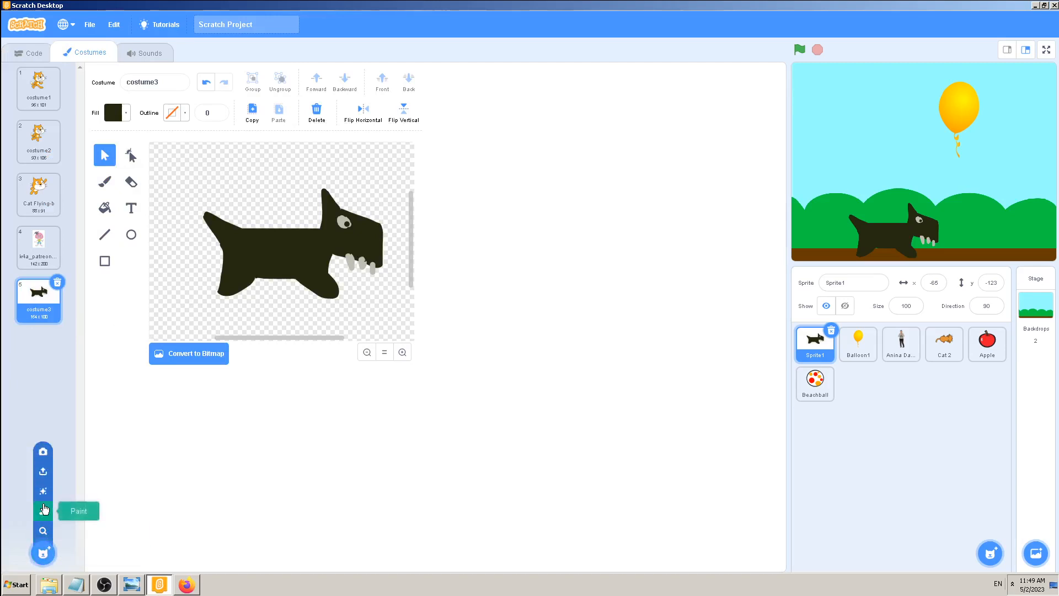
left_click(46, 513)
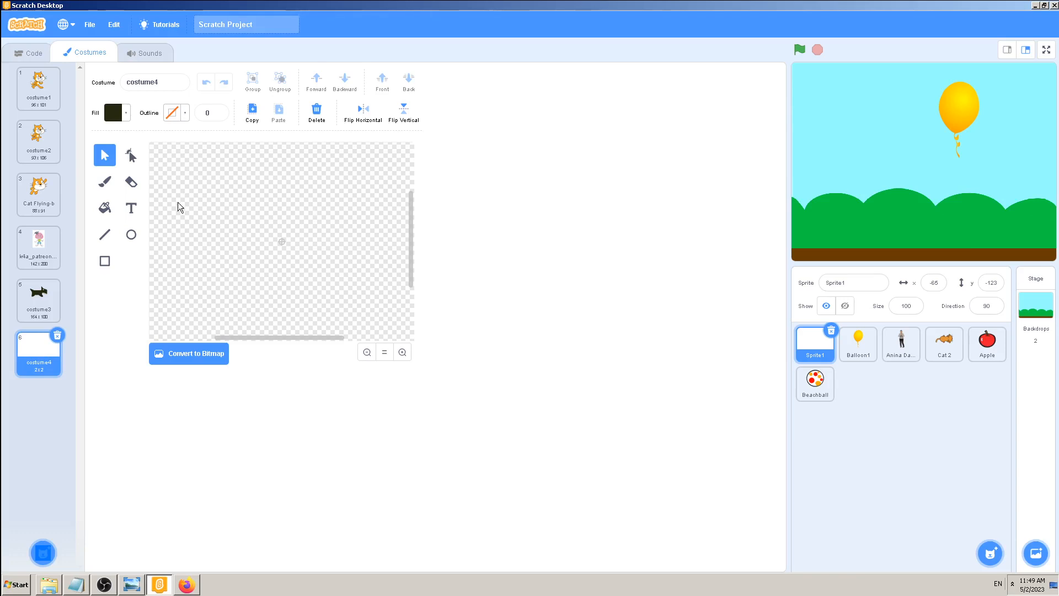
left_click(105, 181)
left_click(37, 98)
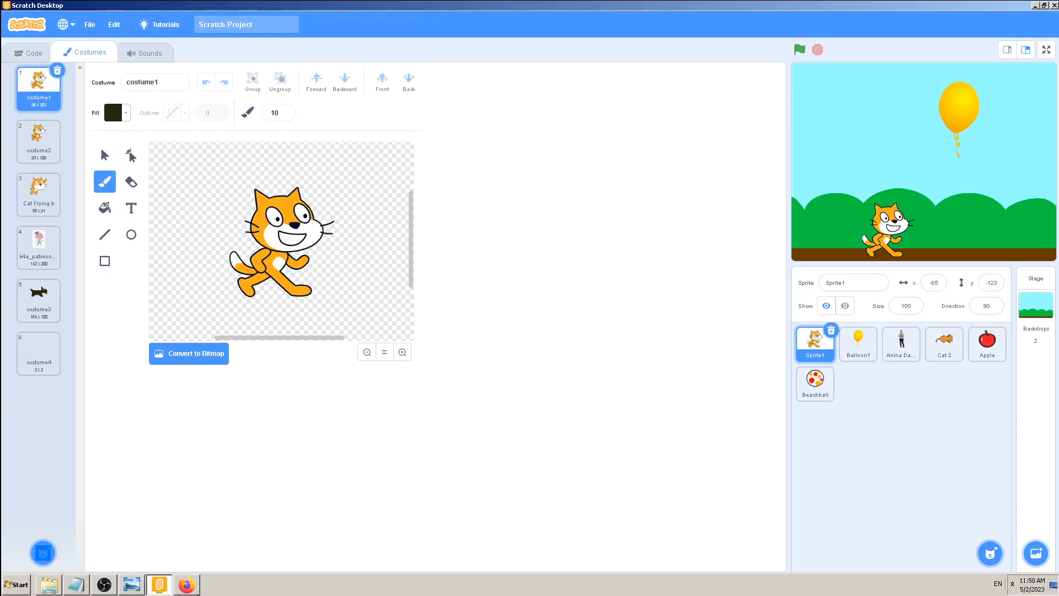
Switch to Firefox to view the Knowledge For All channel's Scratch videos, and return to Sprite1's code in Scratch
left_click(188, 586)
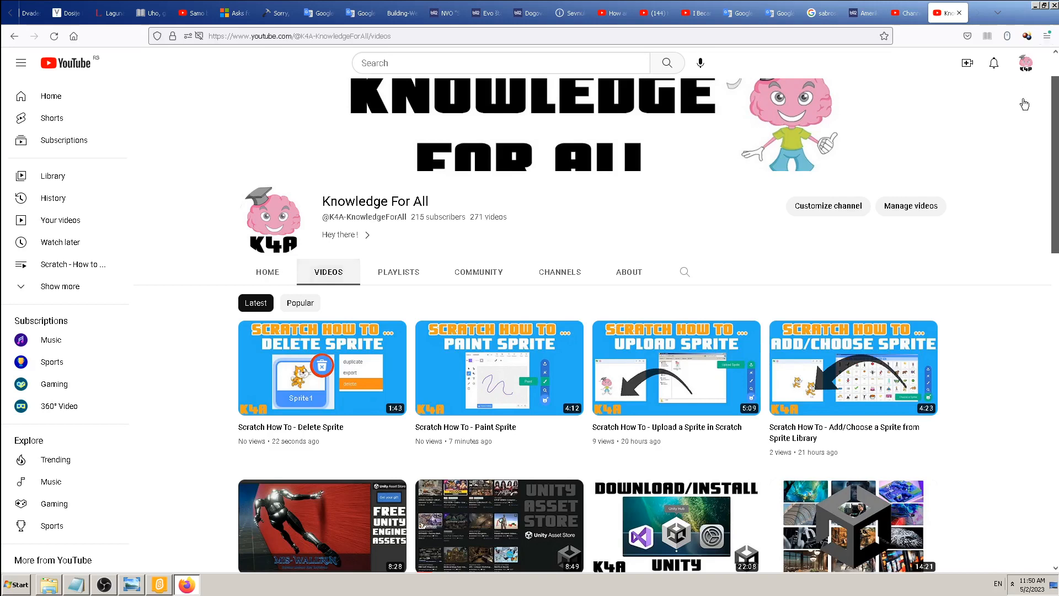
mouse_move(499, 373)
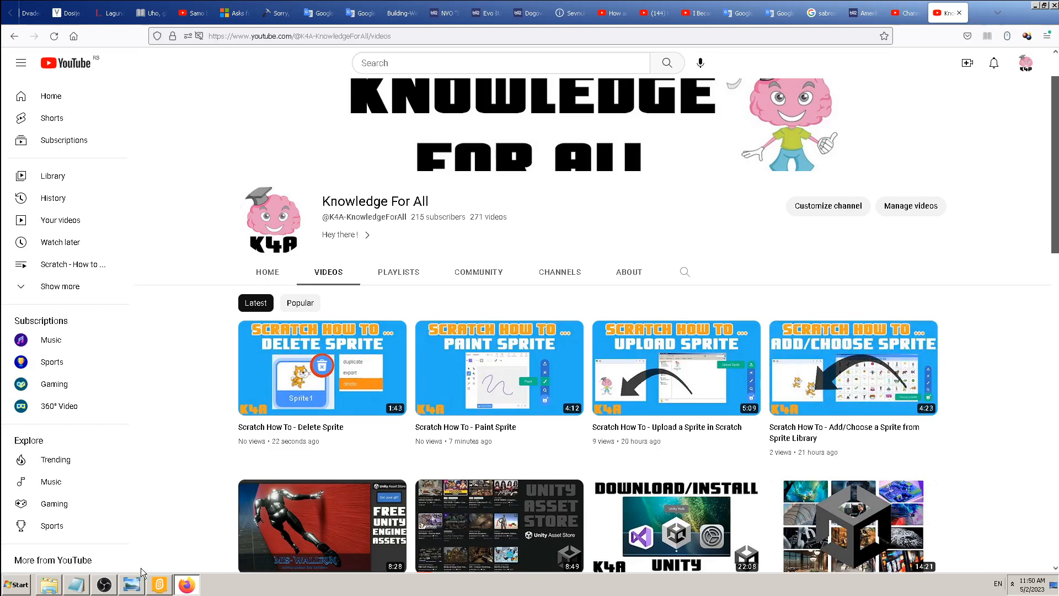
left_click(104, 585)
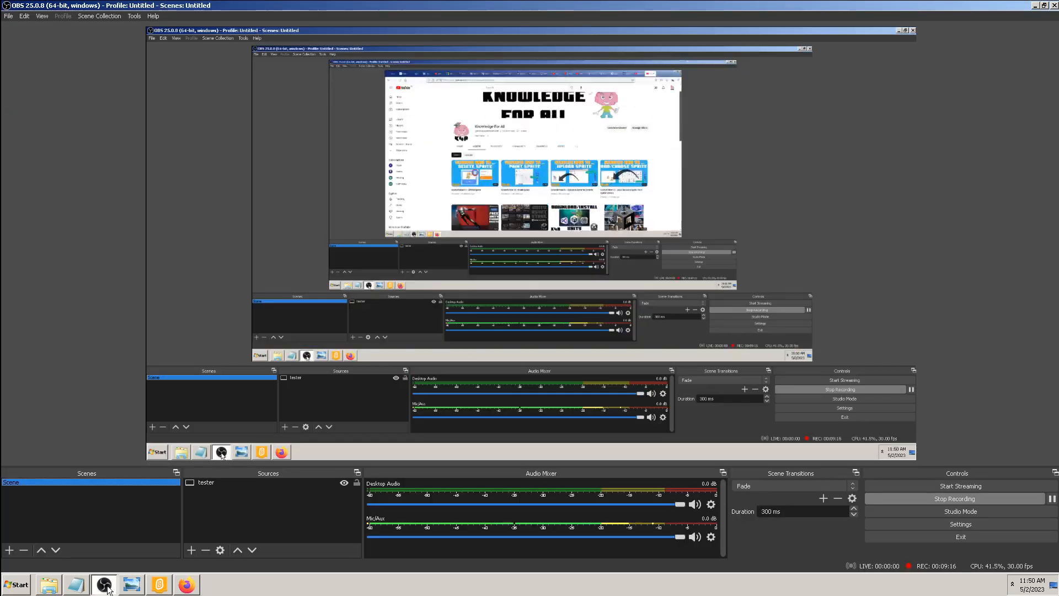
left_click(152, 588)
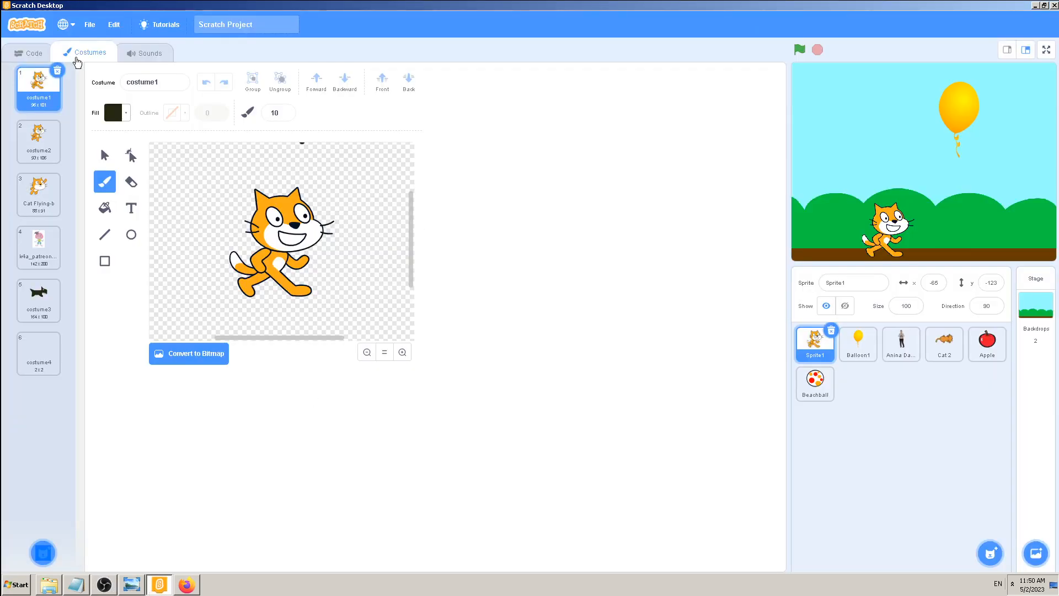
left_click(23, 54)
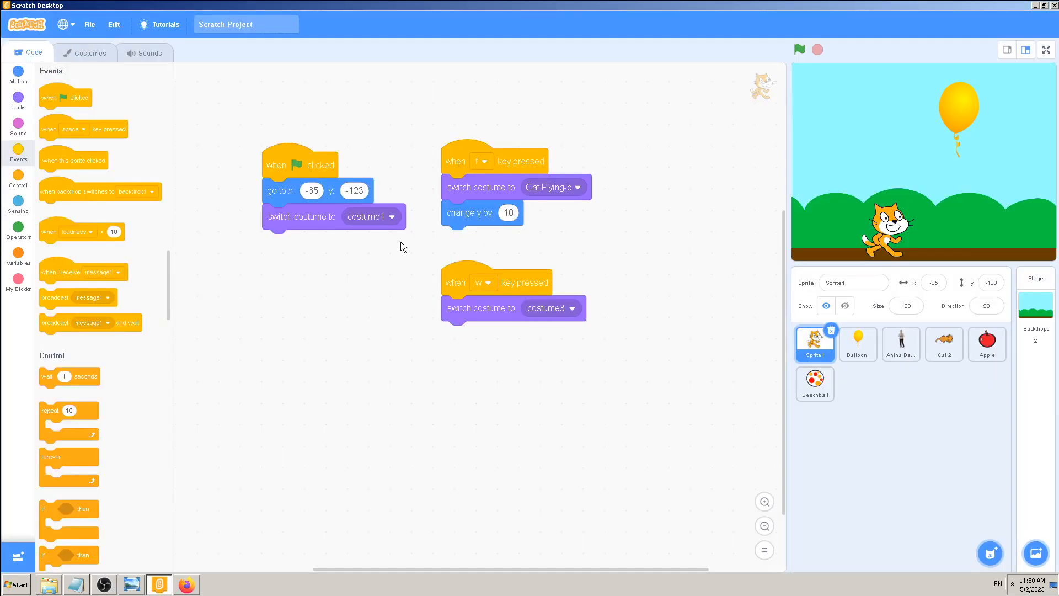